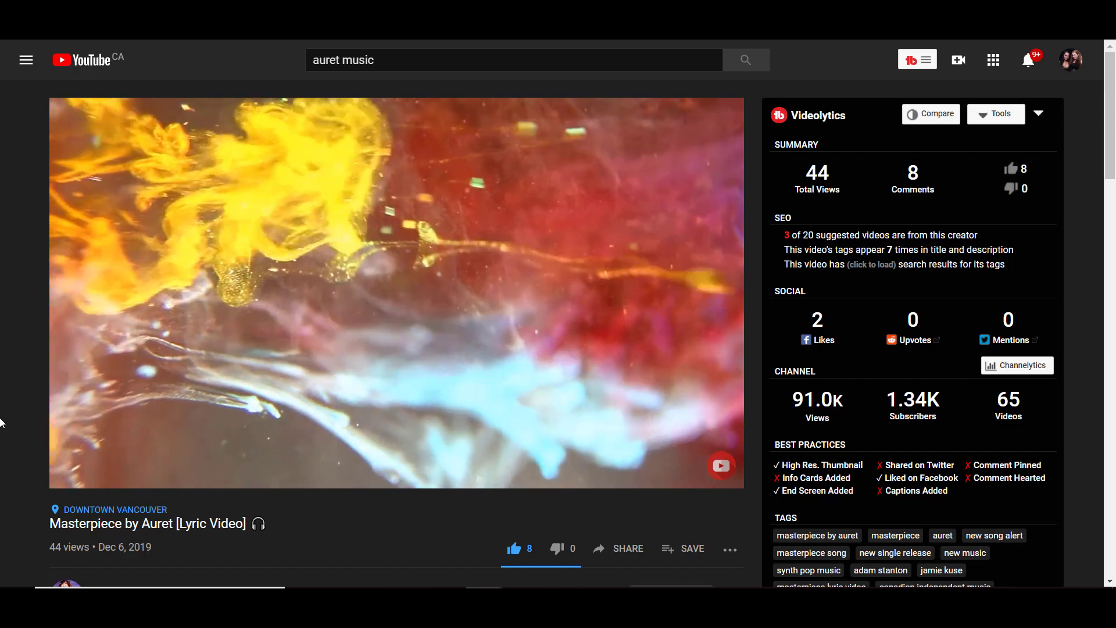
# View the Masterpiece lyric video on YouTube at a lower volume, pause it, and look over its project timeline in Camtasia.
pyautogui.press('XF86AudioLowerVolume')
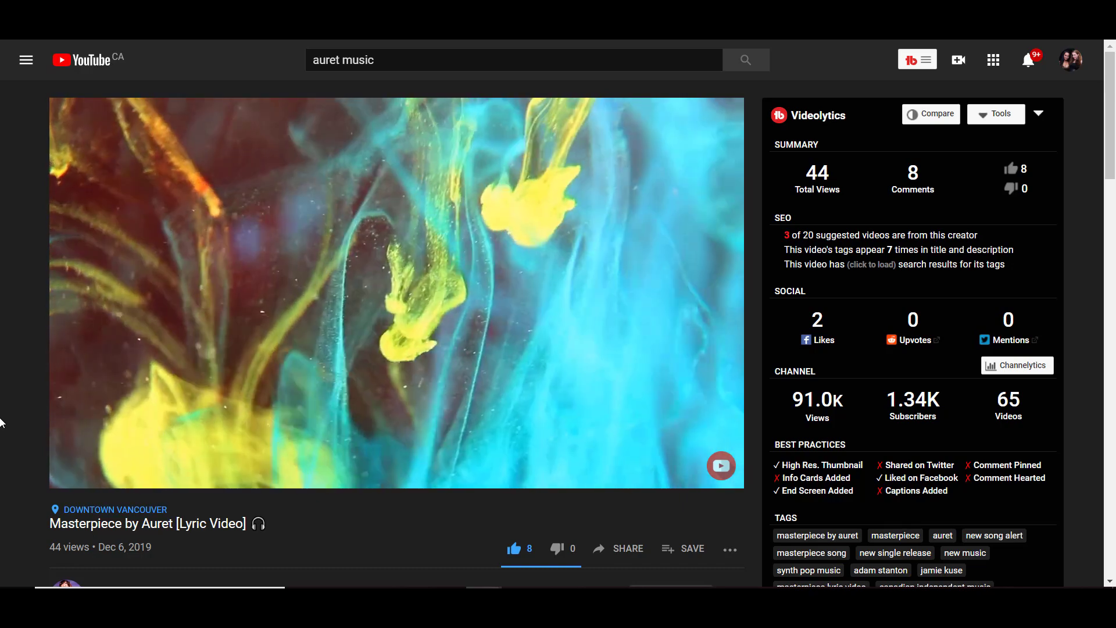
pyautogui.click(70, 480)
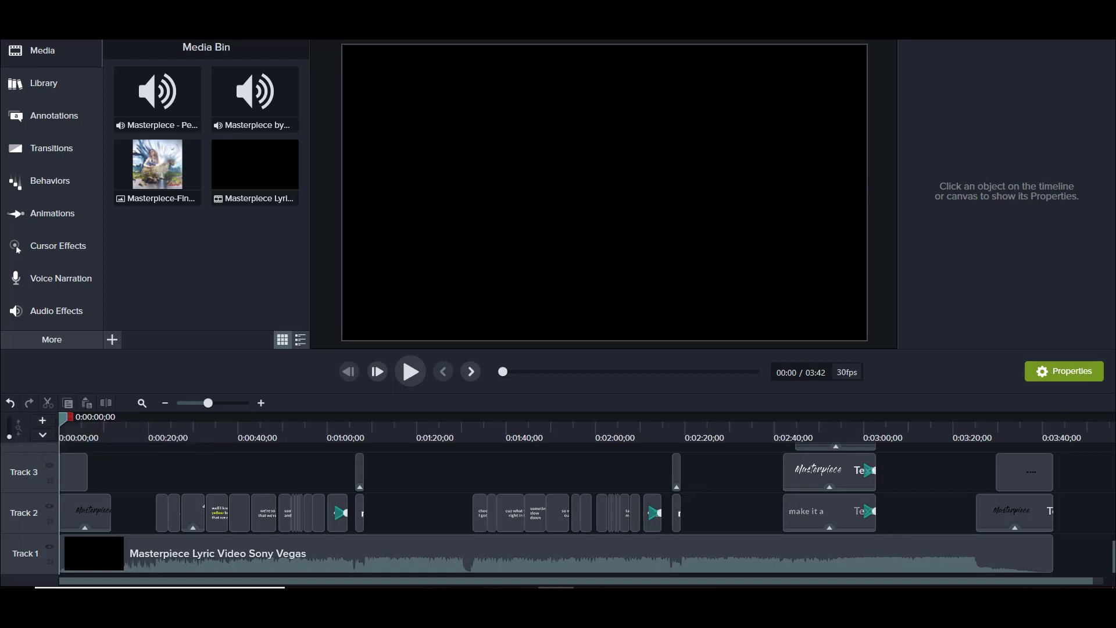
pyautogui.moveTo(1113, 554)
pyautogui.mouseDown()
pyautogui.moveTo(1113, 459)
pyautogui.moveTo(1113, 558)
pyautogui.mouseUp()
# Switch to the Masterpiece Lyric Video folder in File Explorer, preview the Macro Liquid Paint clip, and look over the neighbouring stock clips.
pyautogui.hotkey('alt', 'Tab')
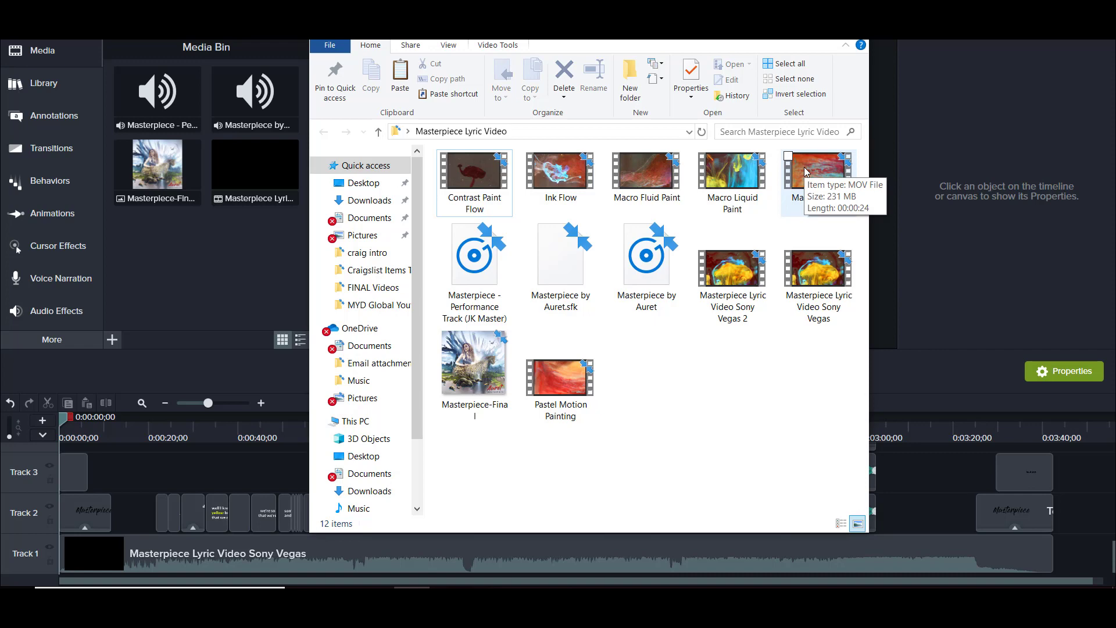
pyautogui.doubleClick(744, 185)
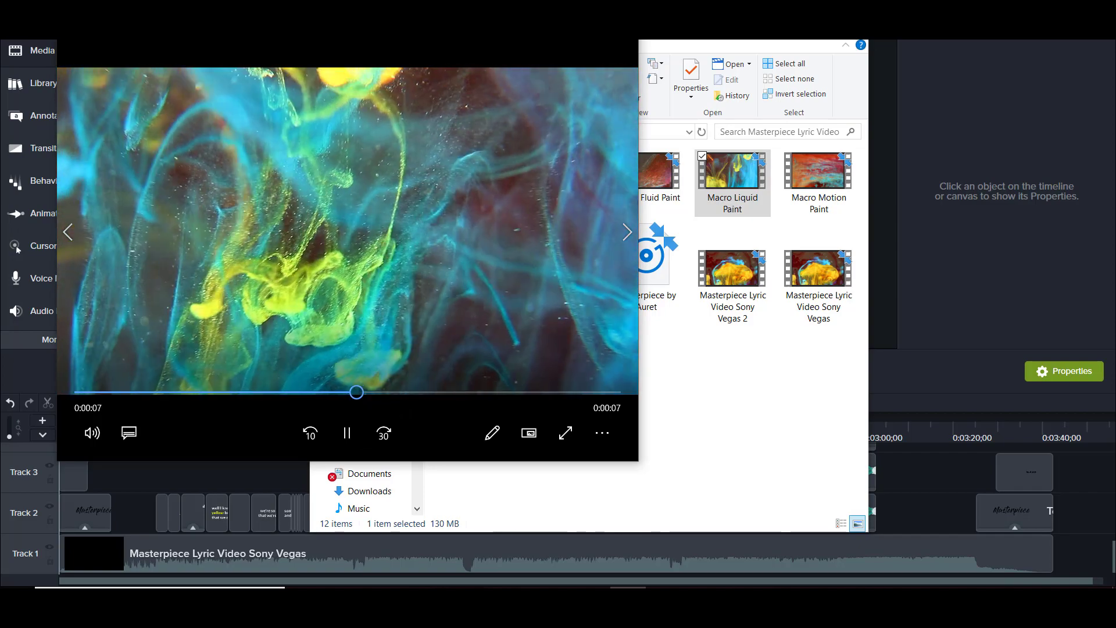
pyautogui.click(626, 11)
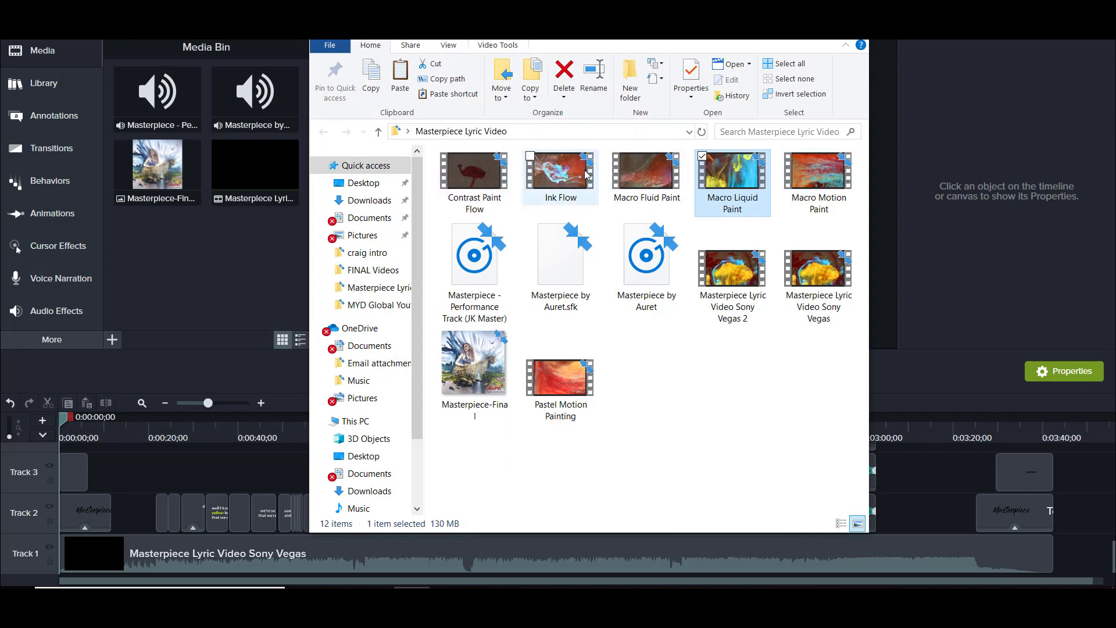
pyautogui.moveTo(819, 185)
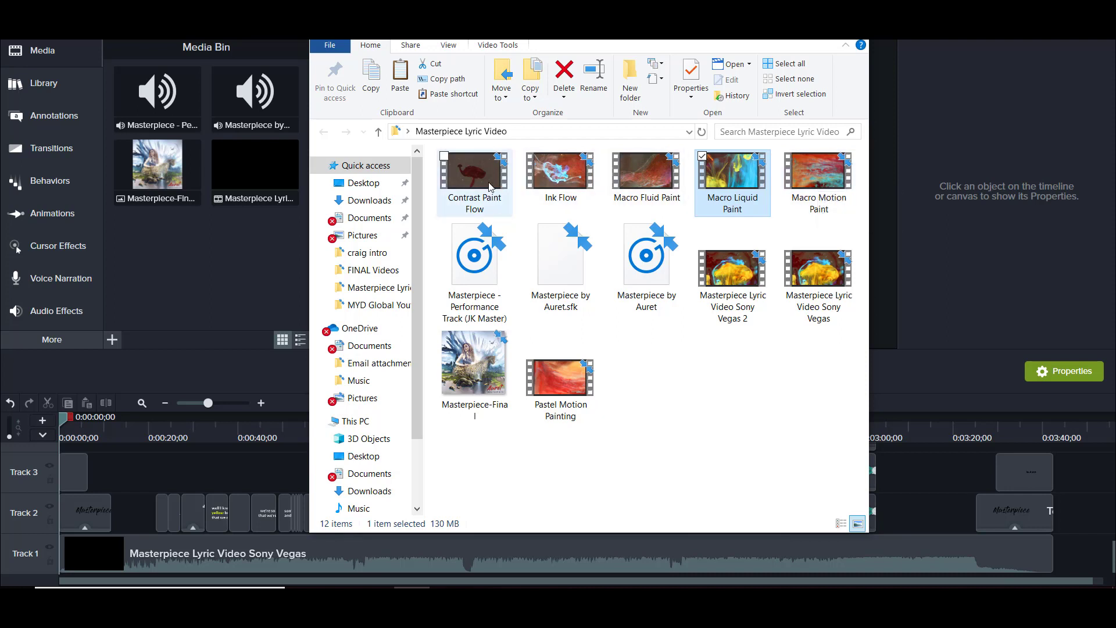
pyautogui.moveTo(562, 164)
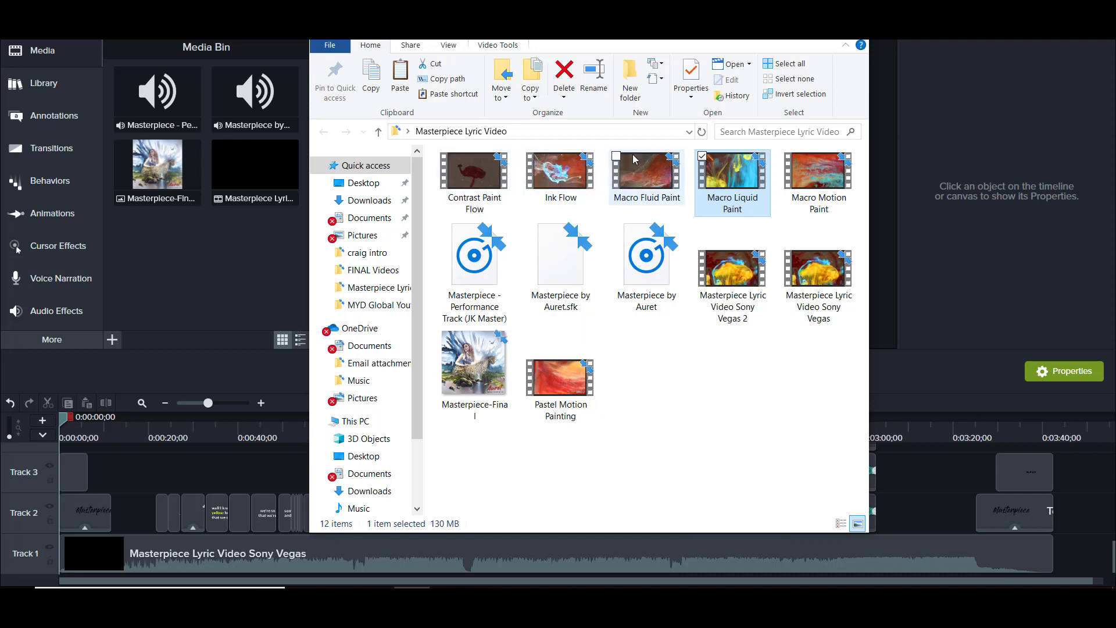
pyautogui.moveTo(631, 154)
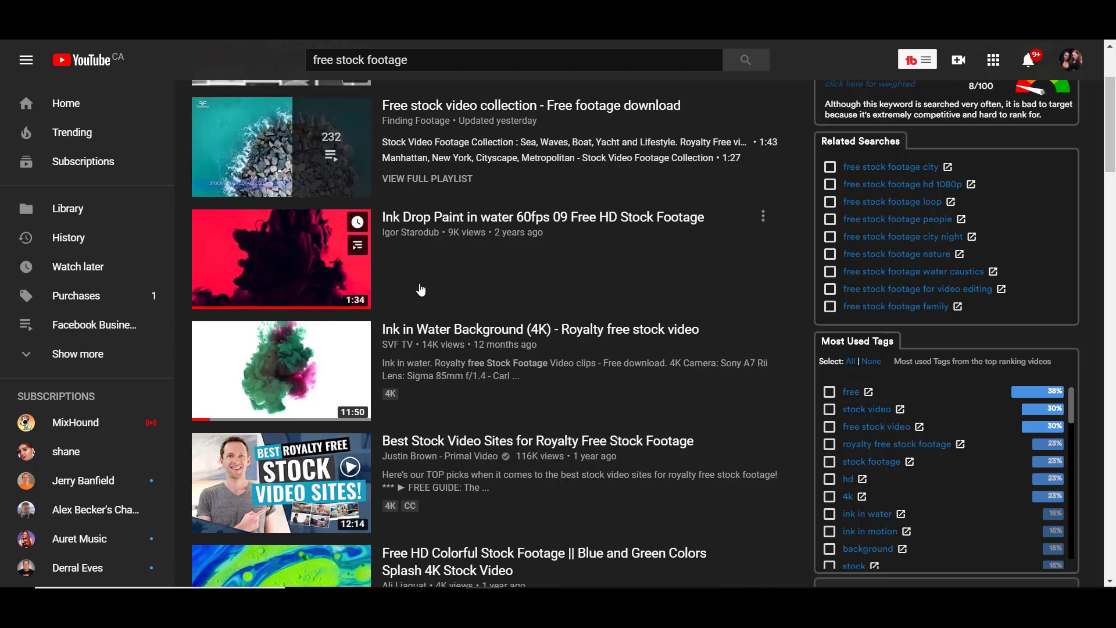
# Browse the YouTube search results for free stock footage.
pyautogui.scroll(3, 422, 302)
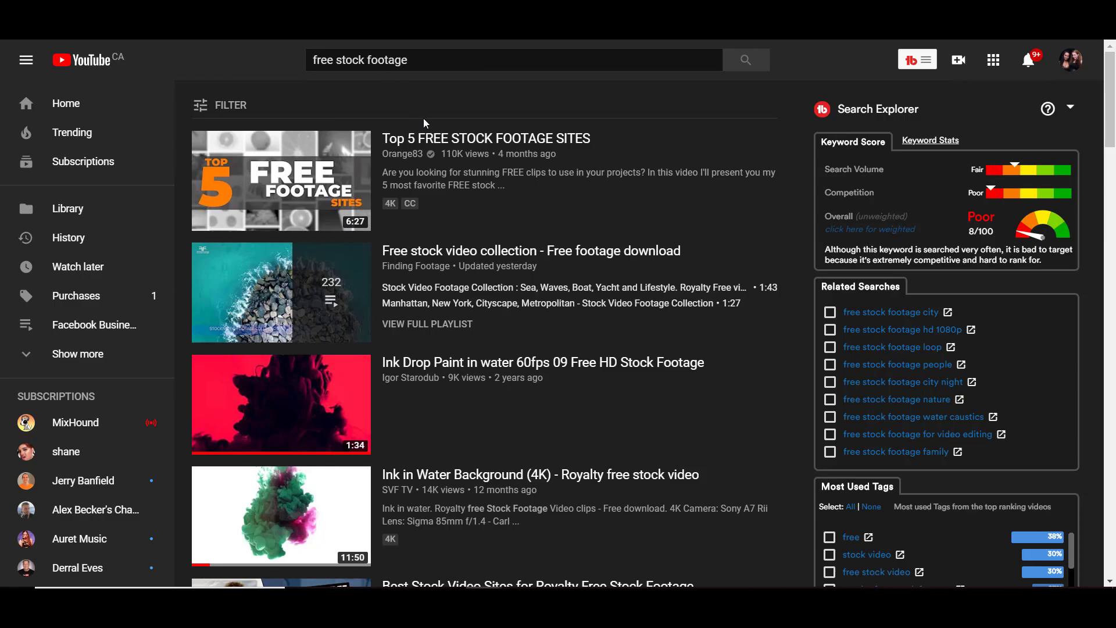
pyautogui.scroll(-1, 455, 176)
pyautogui.scroll(-12, 455, 176)
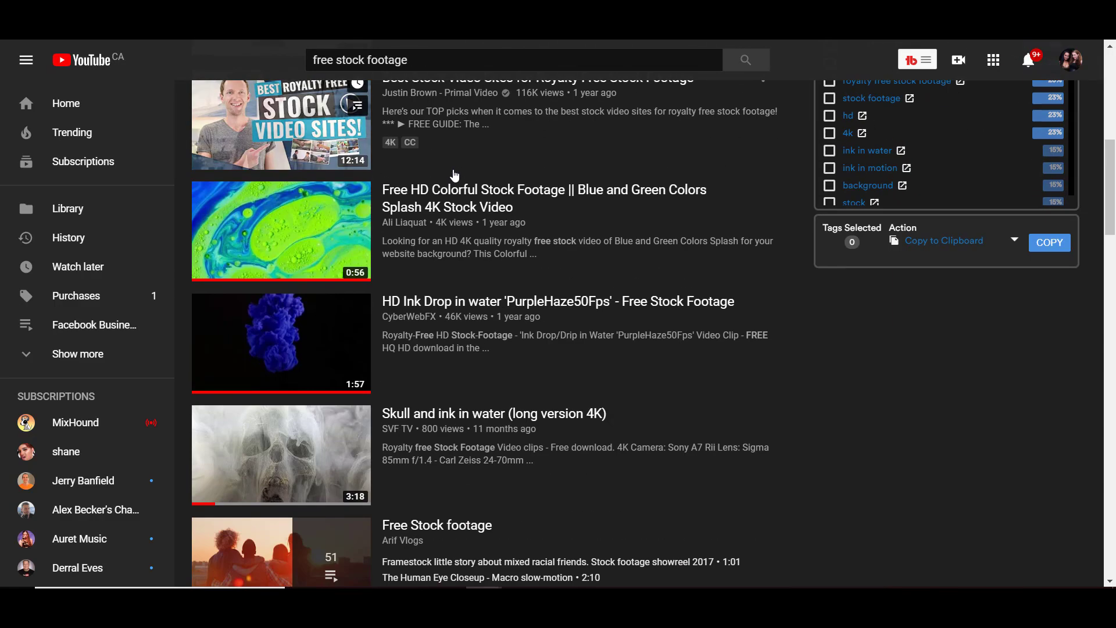
pyautogui.scroll(12, 455, 175)
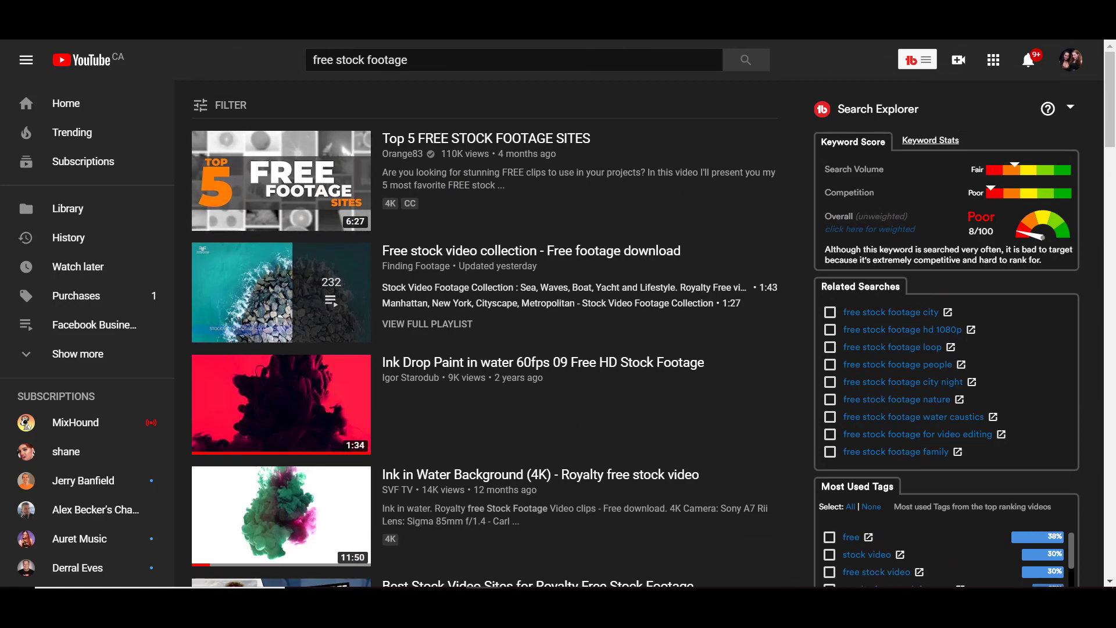
# Switch to the Free HD Colorful Stock Footage video with blue and green colors, play part of it, and pause it.
pyautogui.click(250, 10)
pyautogui.scroll(6, 430, 222)
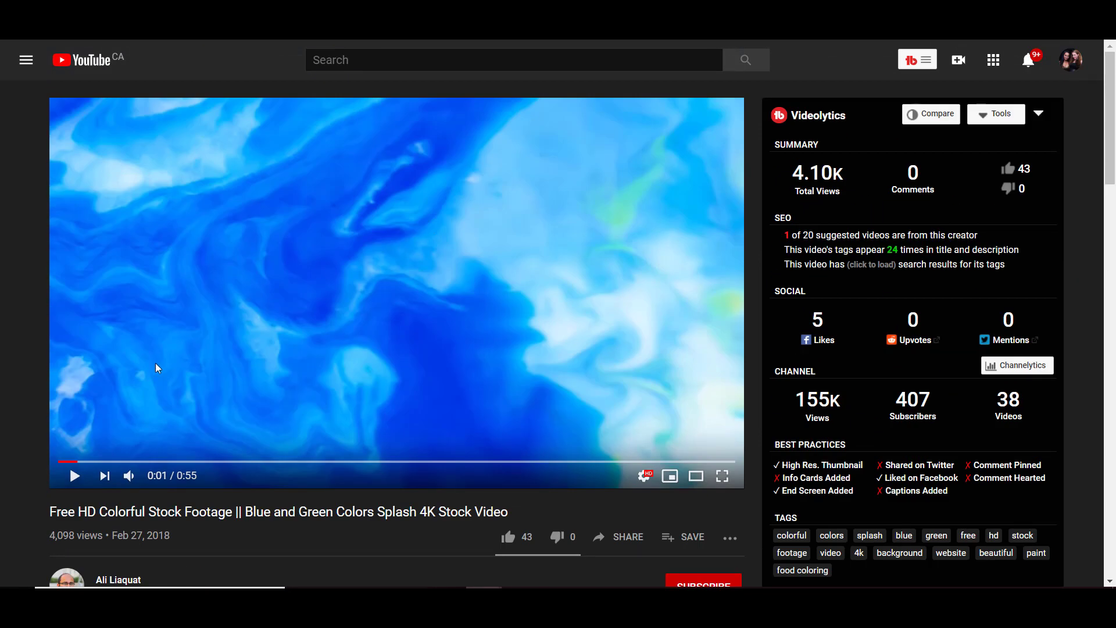
pyautogui.click(73, 476)
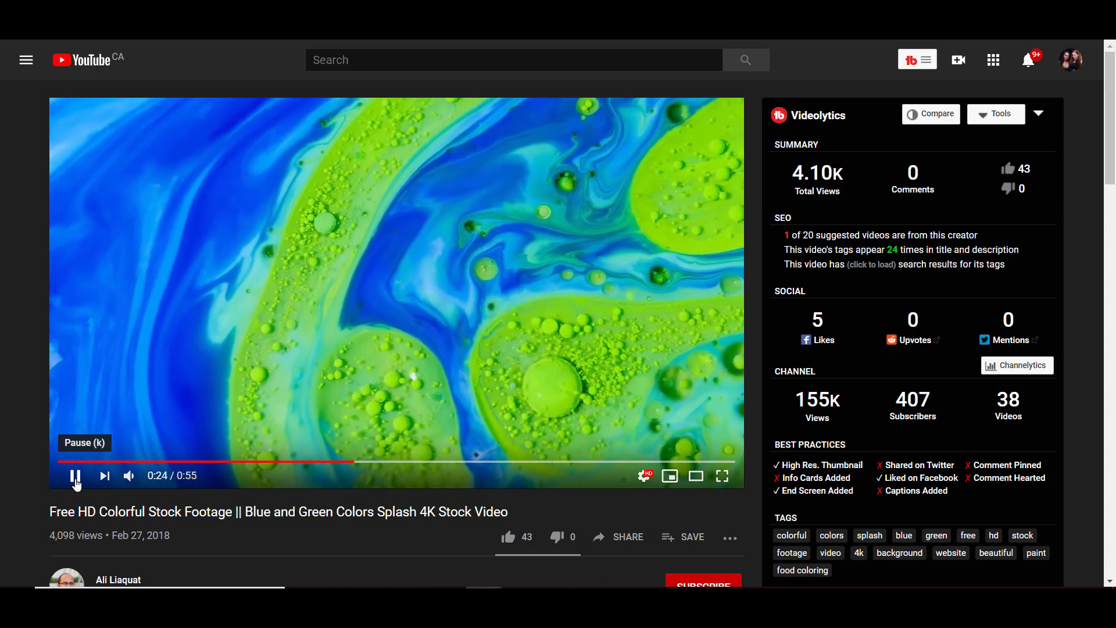
pyautogui.click(76, 481)
# Read the video's description and license, and view the original footage through its Pixabay download link.
pyautogui.scroll(-5, 36, 437)
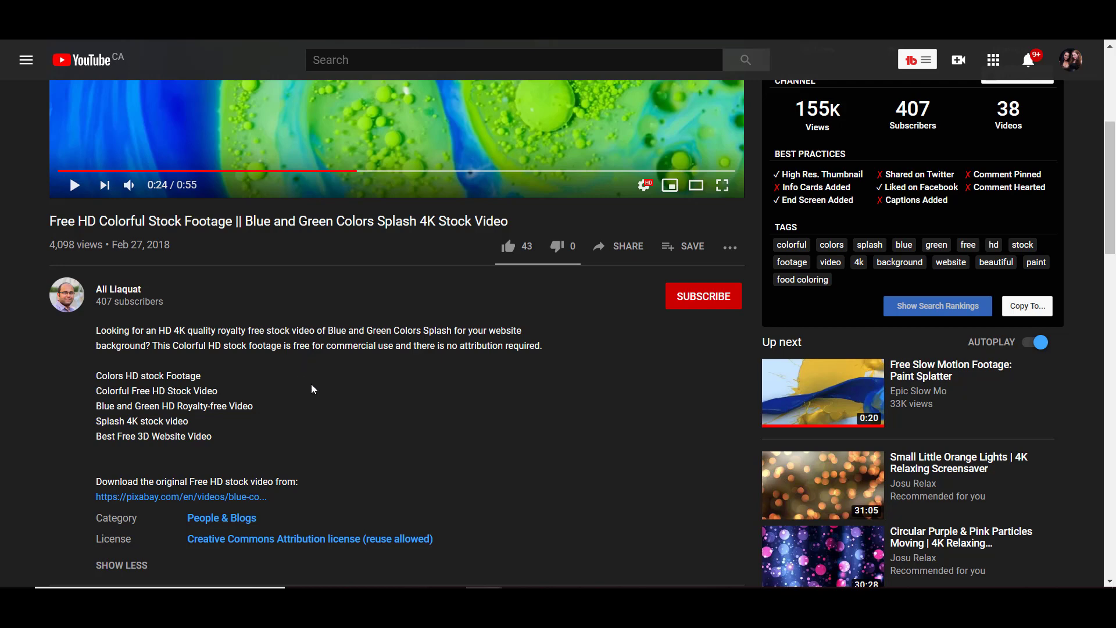
pyautogui.scroll(-1, 311, 389)
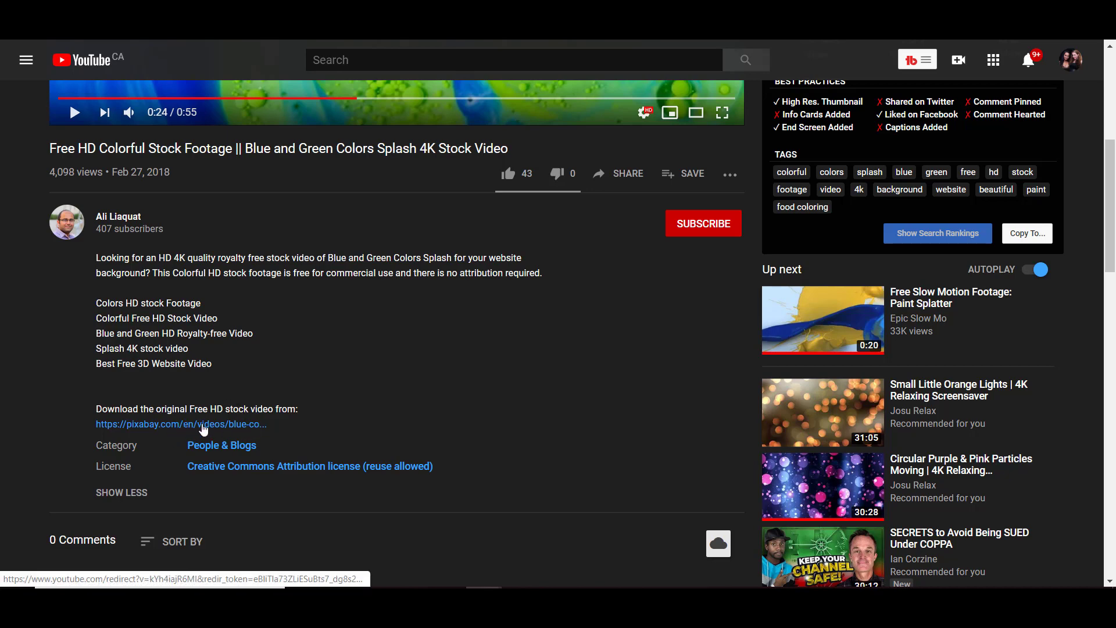
pyautogui.rightClick(204, 429)
pyautogui.click(216, 435)
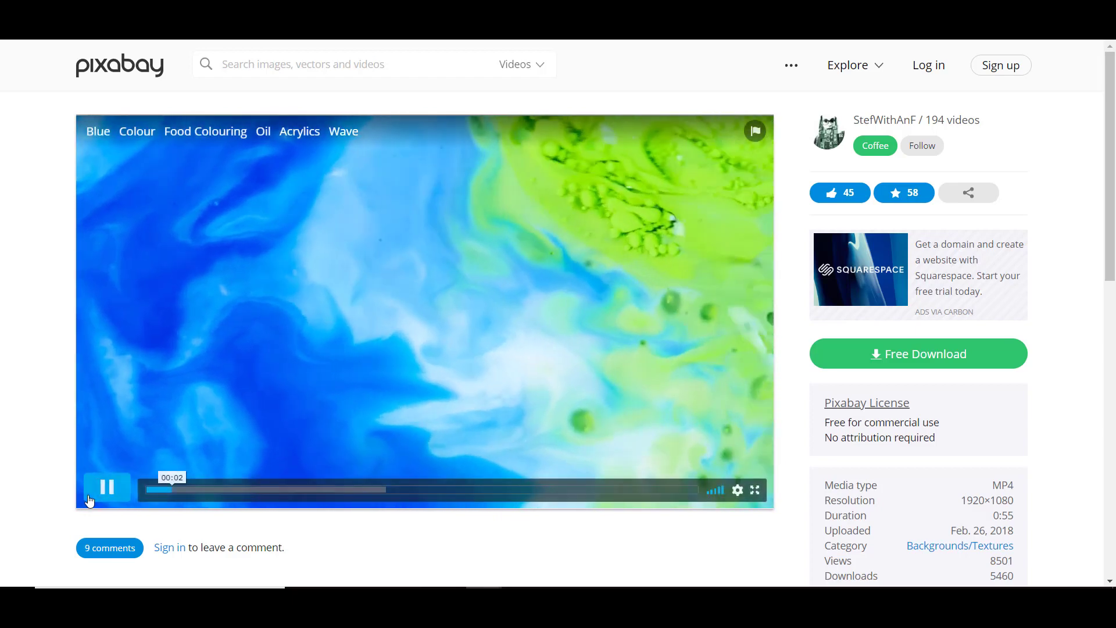
pyautogui.click(588, 399)
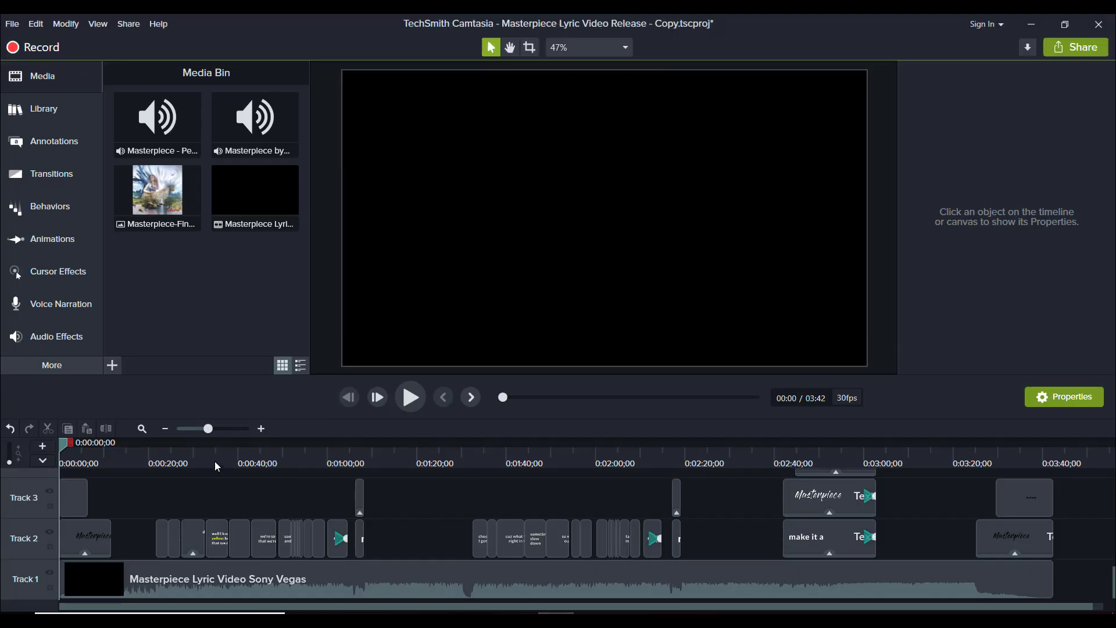
# Select the background video on Track 1 in Camtasia, scrub to about 1:15, and return the playhead to the start.
pyautogui.click(134, 581)
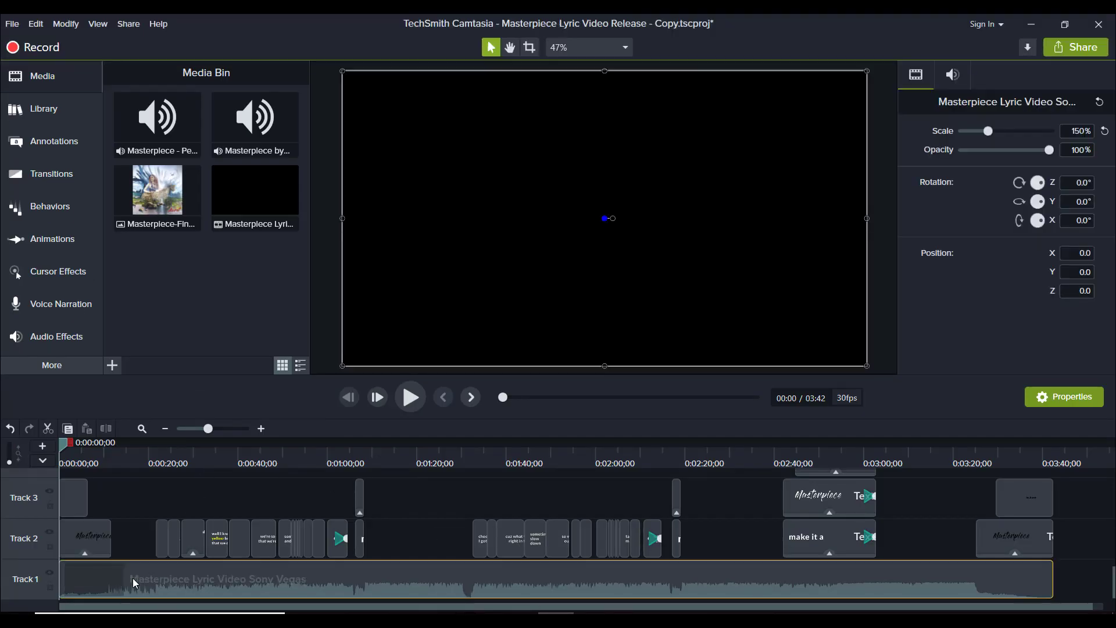
pyautogui.click(138, 452)
pyautogui.moveTo(138, 452); pyautogui.dragTo(397, 483)
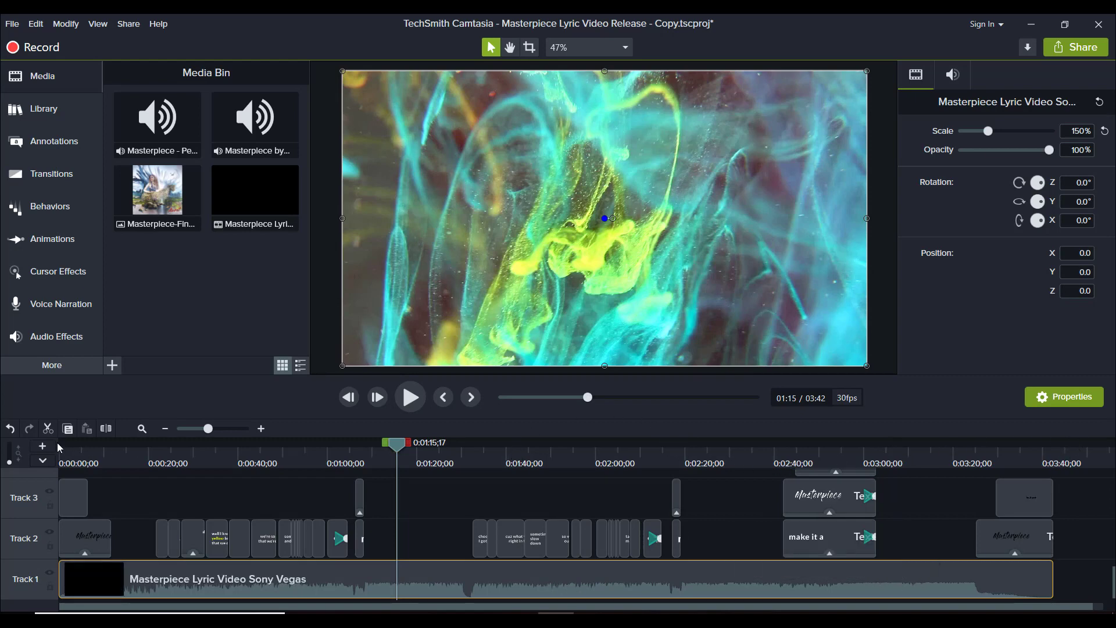
pyautogui.moveTo(74, 457); pyautogui.dragTo(47, 457)
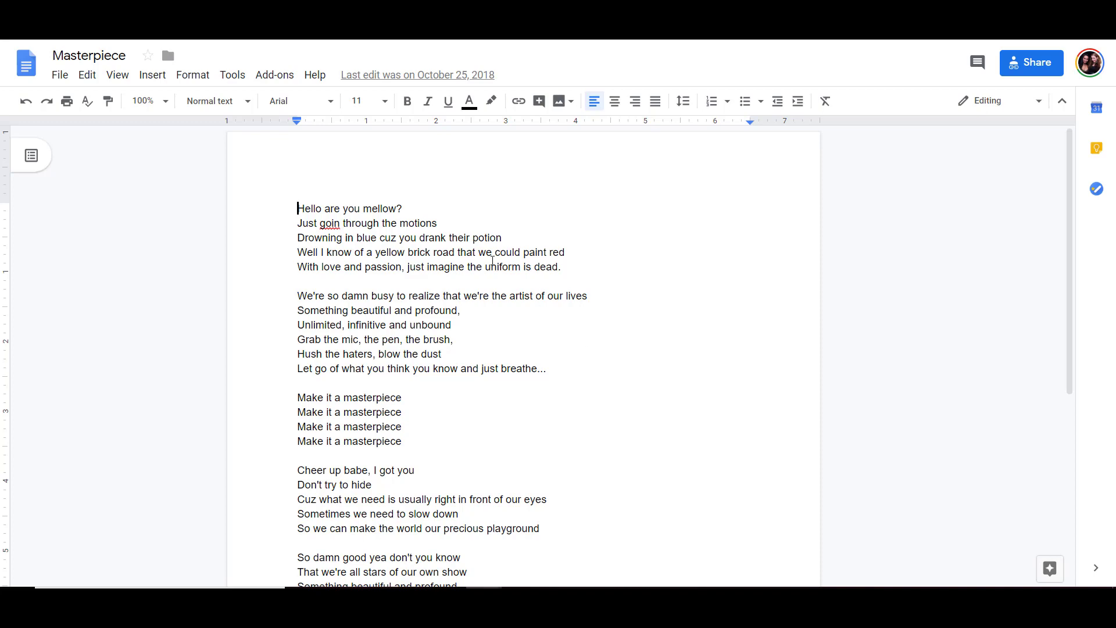
# Read through the full lyrics in the Masterpiece Google Docs document and return to the Camtasia project.
pyautogui.scroll(-4, 518, 381)
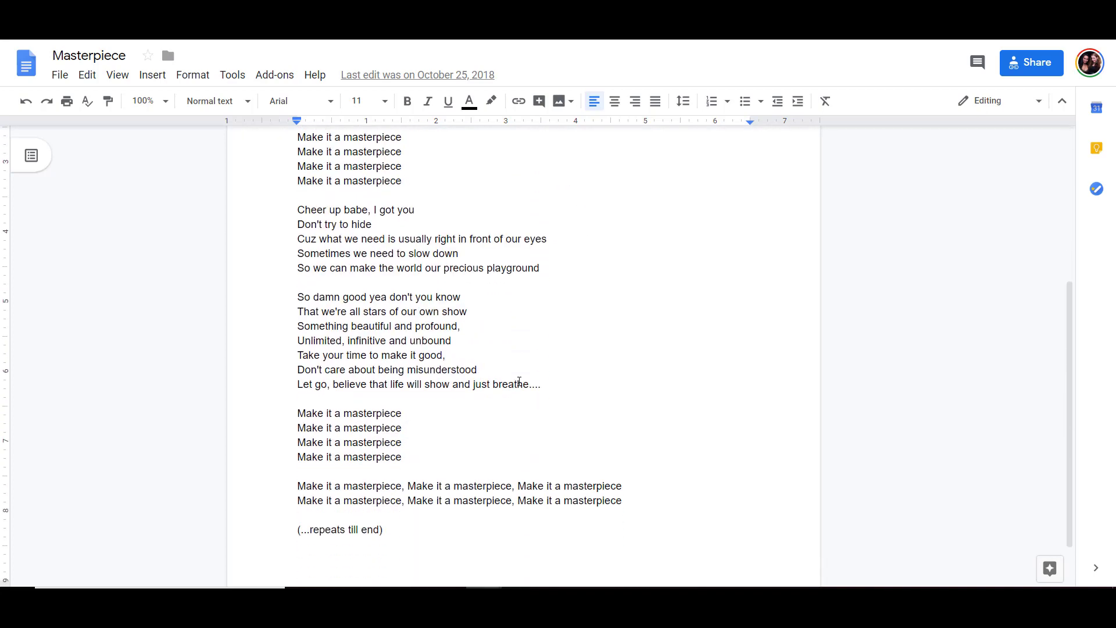
pyautogui.scroll(4, 518, 382)
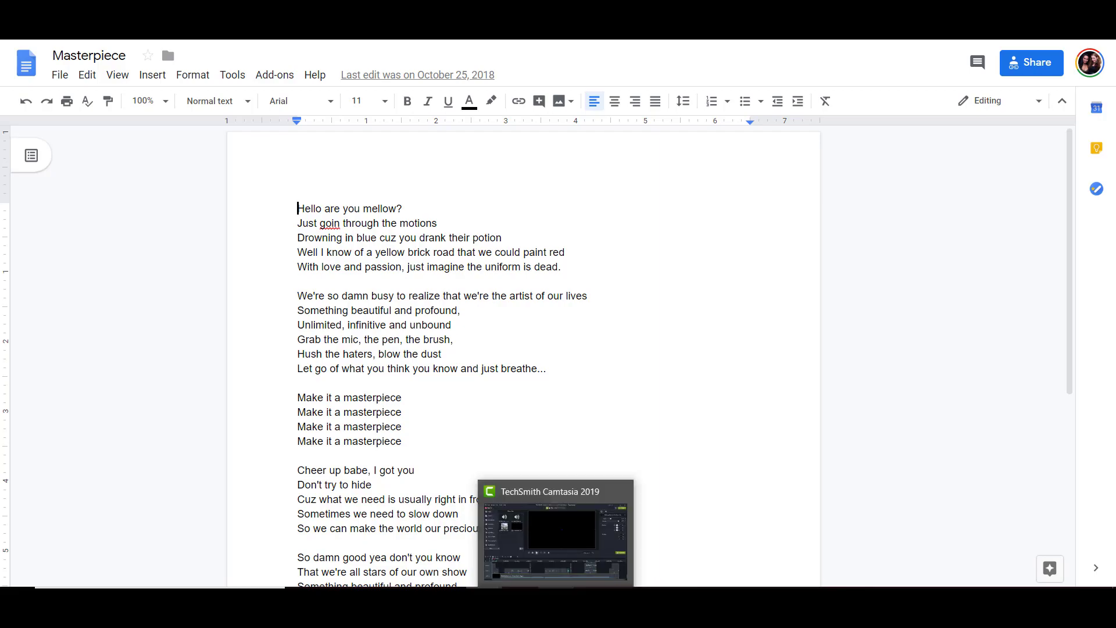
pyautogui.click(556, 587)
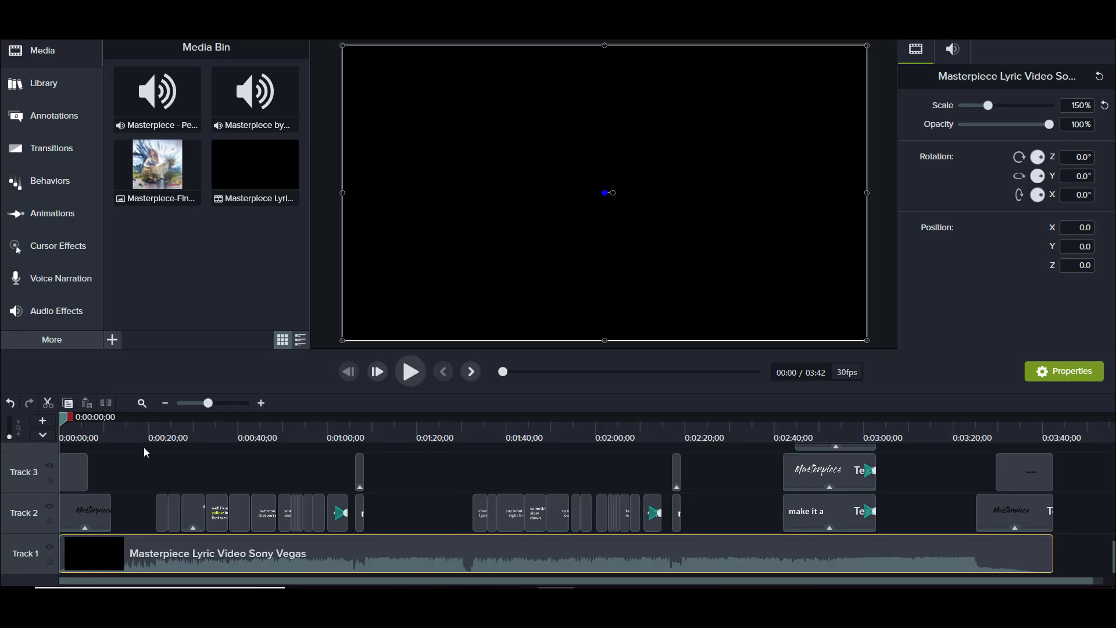
# Play the opening lyric captions on the timeline from about 20 seconds to about 33 seconds.
pyautogui.click(262, 403)
pyautogui.click(262, 403)
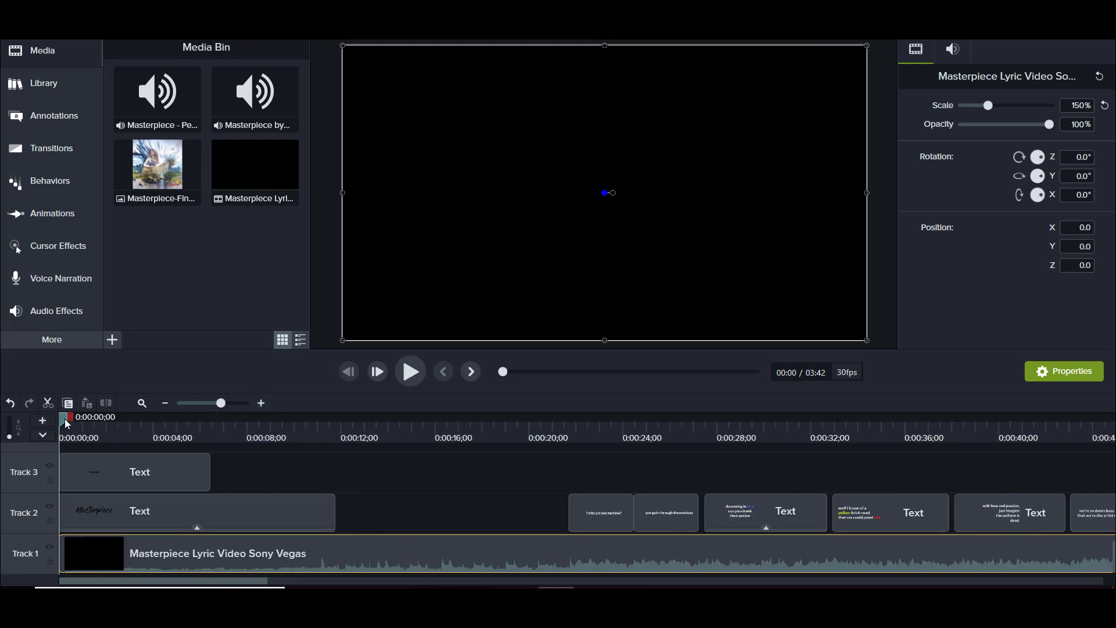
pyautogui.moveTo(62, 419); pyautogui.dragTo(545, 438)
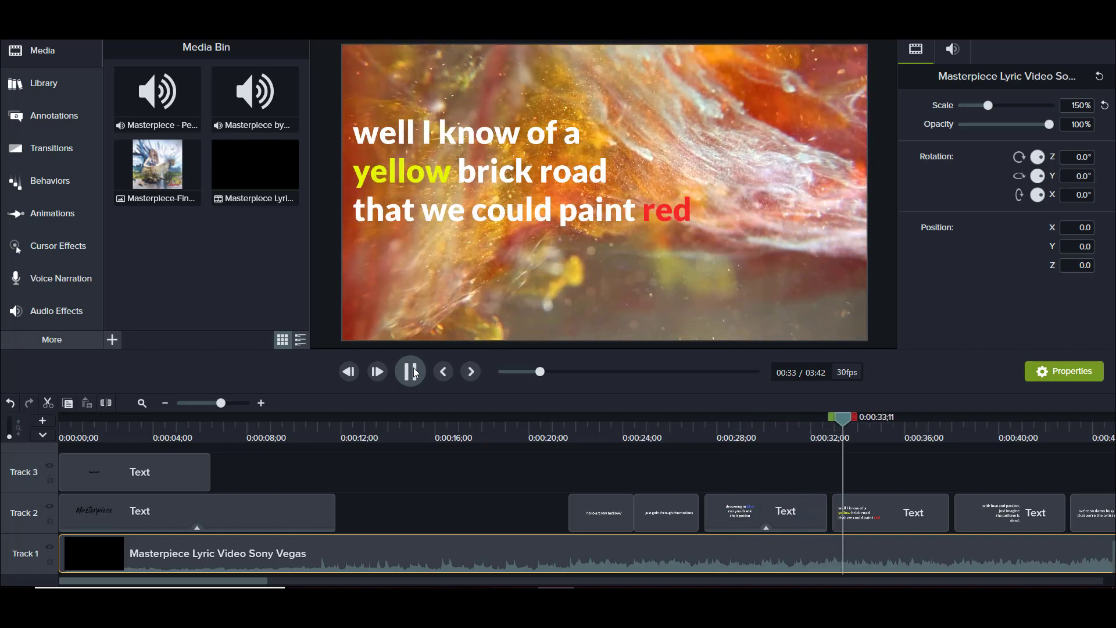
pyautogui.click(411, 371)
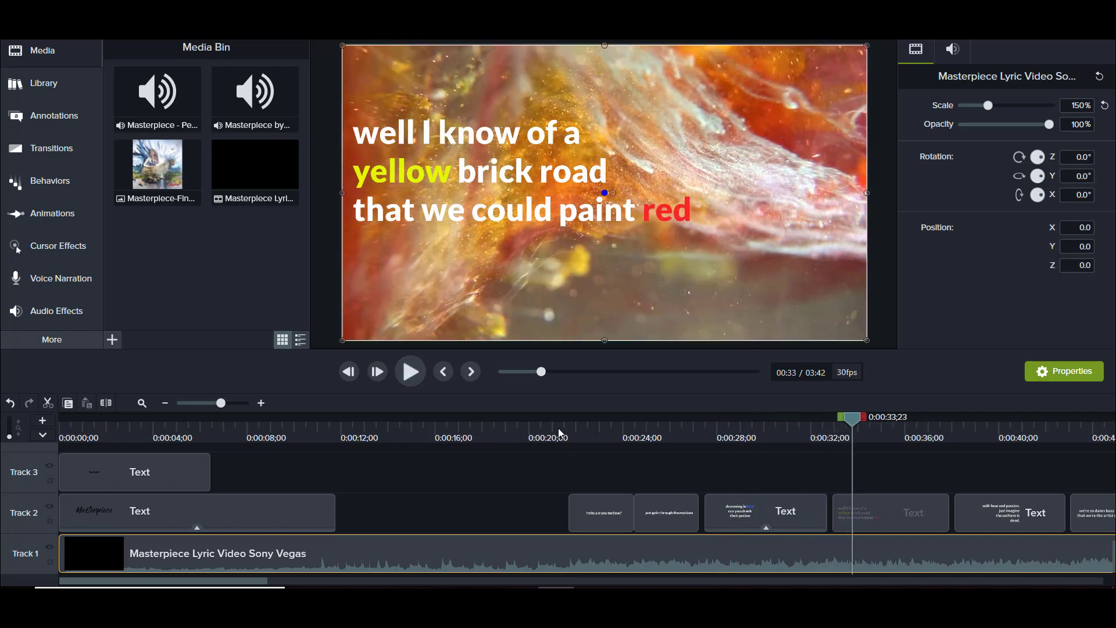
# Replay the section from 0:00:20;28 to find where the "hello are you mellow?" lyric starts.
pyautogui.click(560, 434)
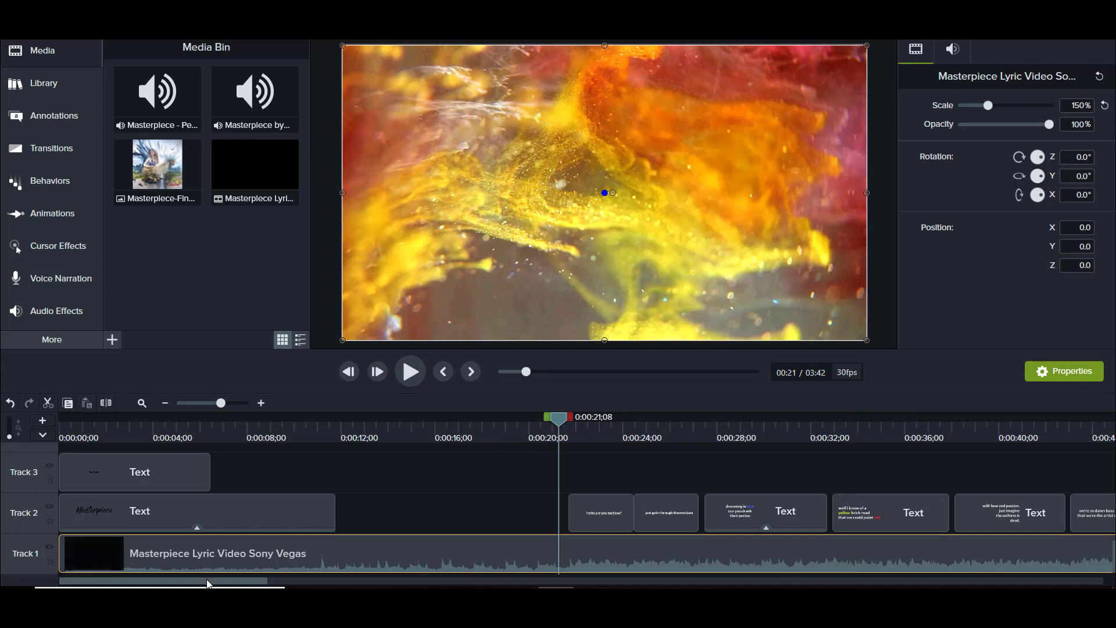
pyautogui.moveTo(210, 583); pyautogui.dragTo(258, 586)
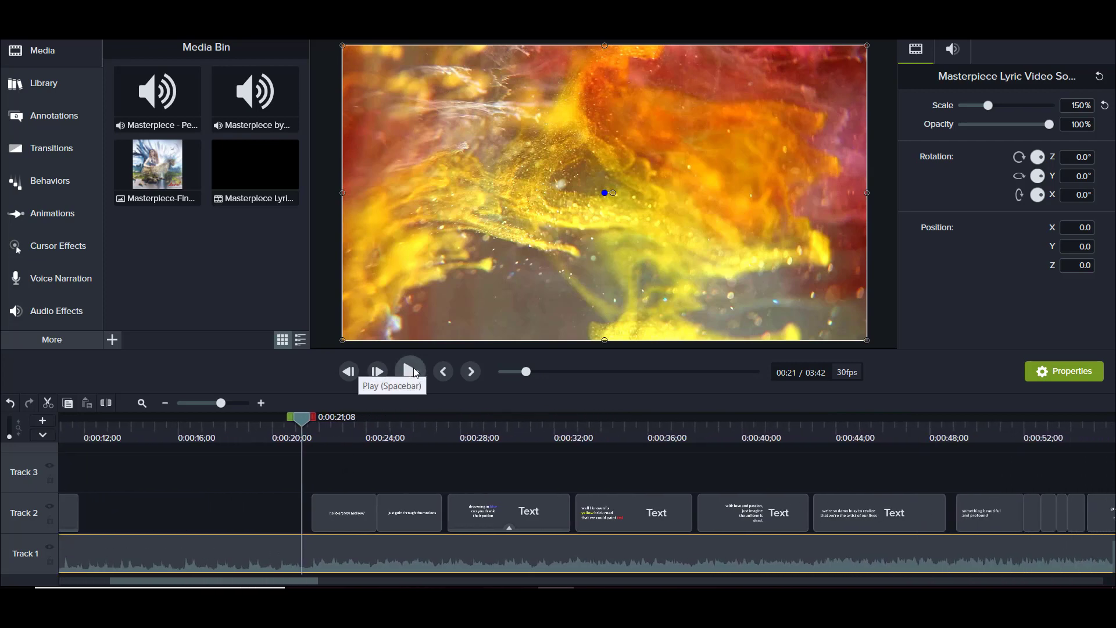
pyautogui.click(295, 440)
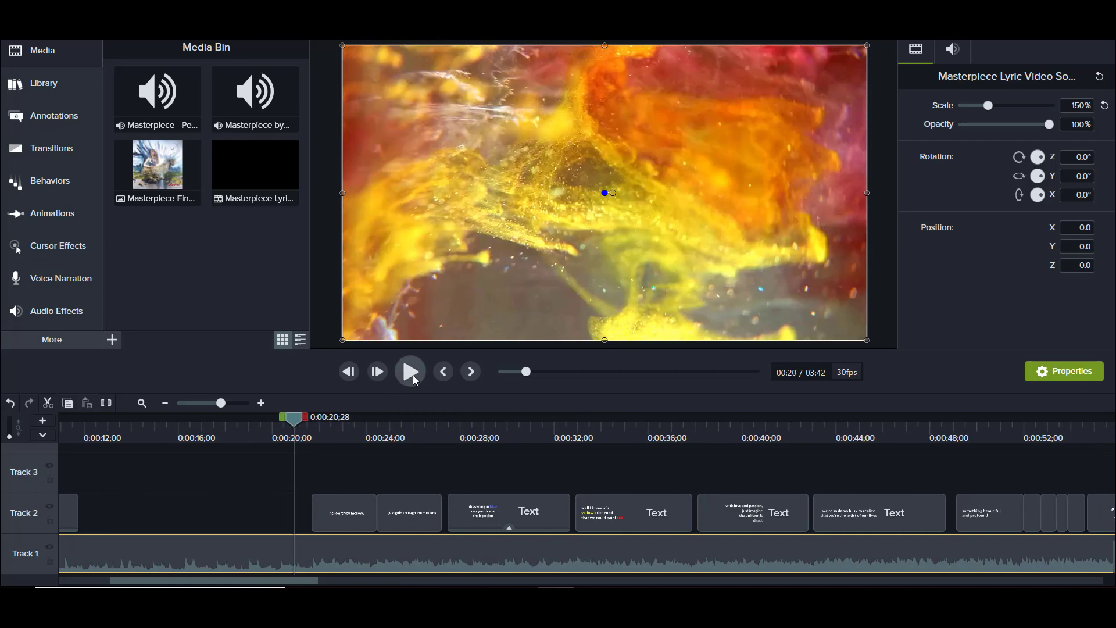
pyautogui.click(412, 374)
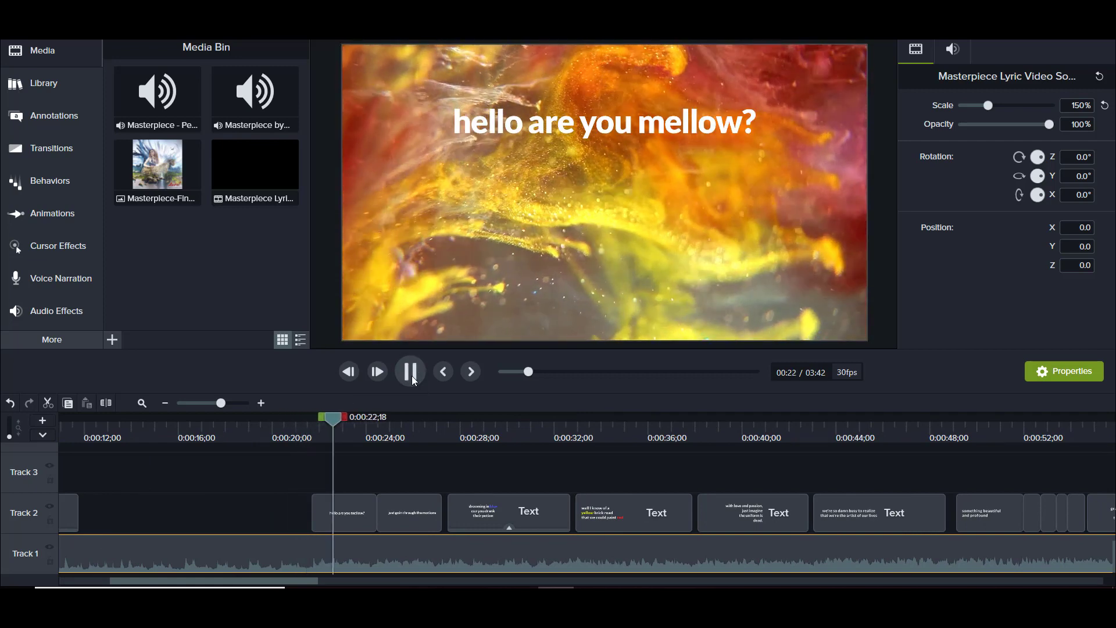
pyautogui.click(412, 376)
# Place the playhead at 0:00:21;22 and add a plain Basic-style text callout there on Track 3.
pyautogui.moveTo(314, 431); pyautogui.dragTo(313, 432)
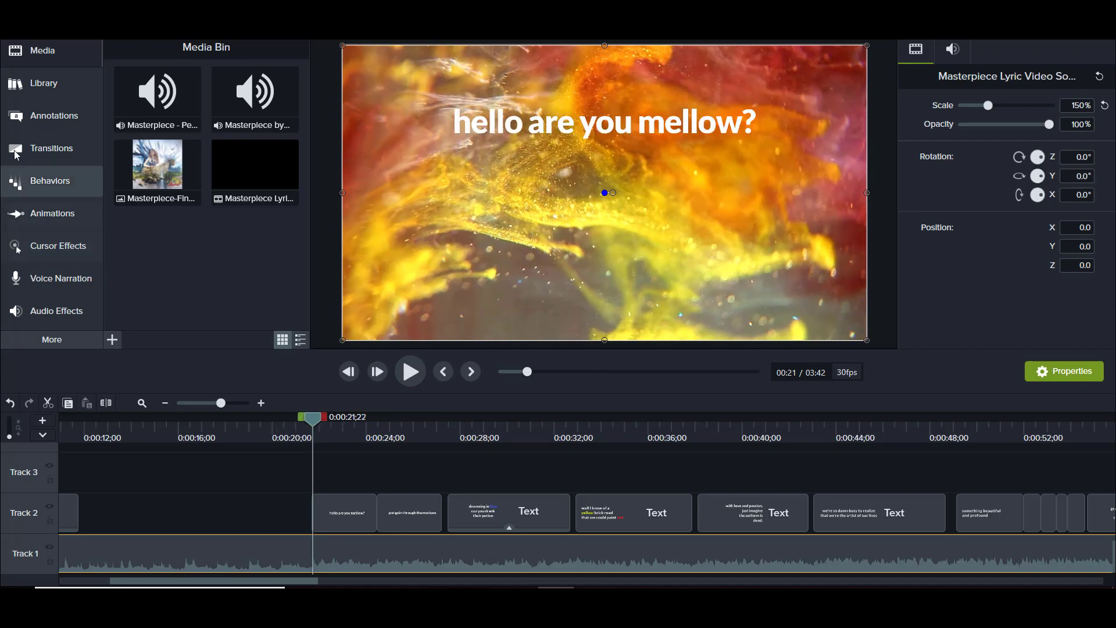
pyautogui.click(25, 125)
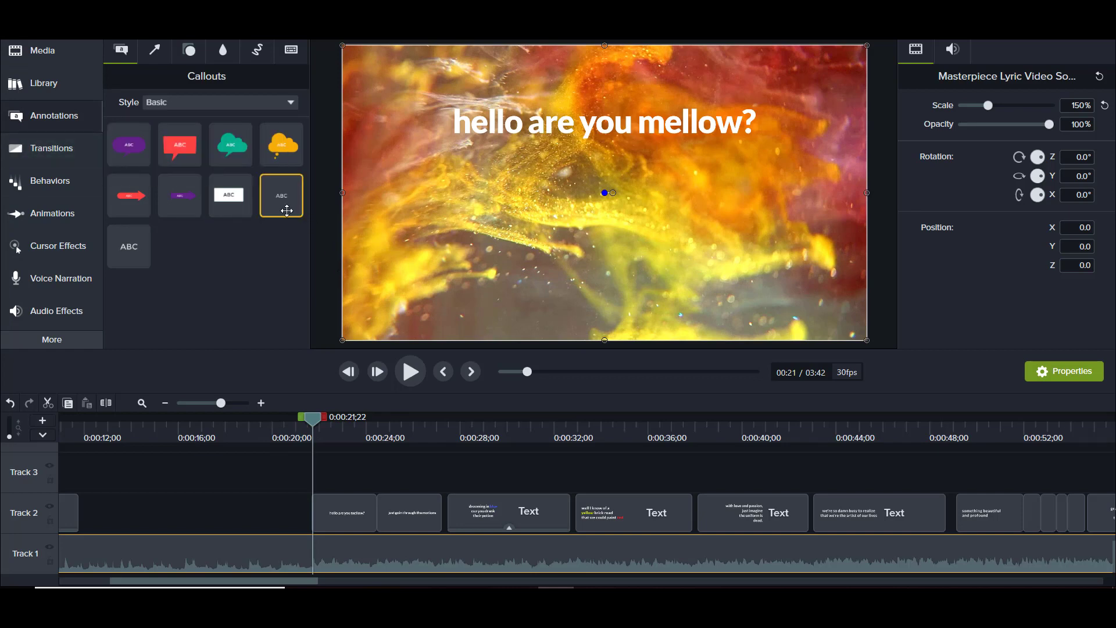
pyautogui.moveTo(285, 203); pyautogui.dragTo(312, 465)
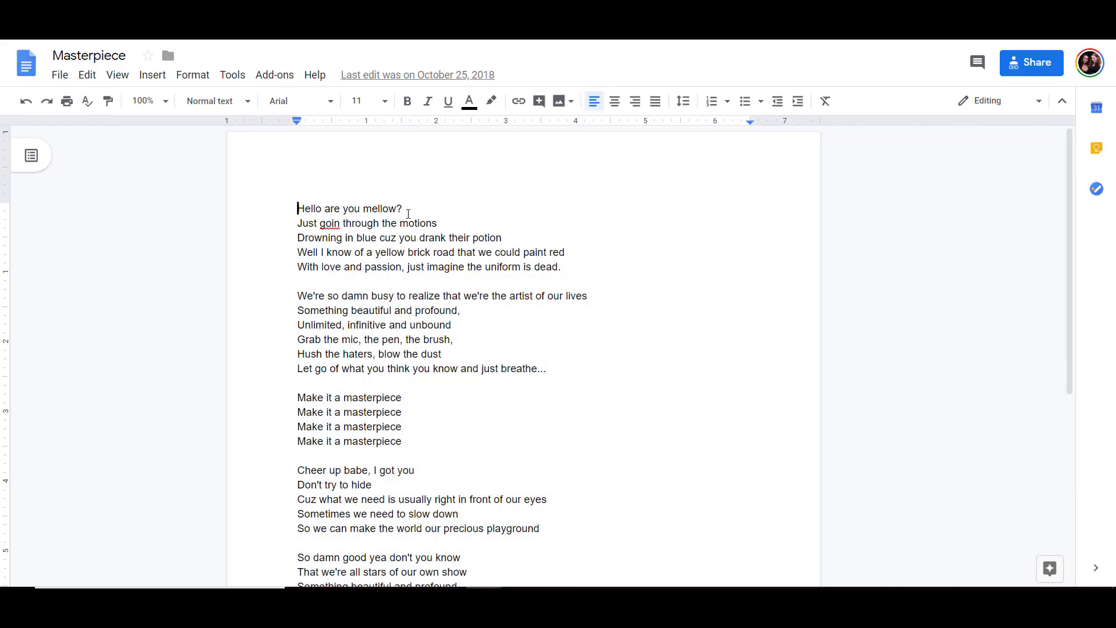
# Copy the lyric line "Hello are you mellow?" from the Google Docs lyrics and replace the new callout's ABC text with it.
pyautogui.moveTo(409, 213); pyautogui.dragTo(300, 215)
pyautogui.hotkey('ctrl', 'c')
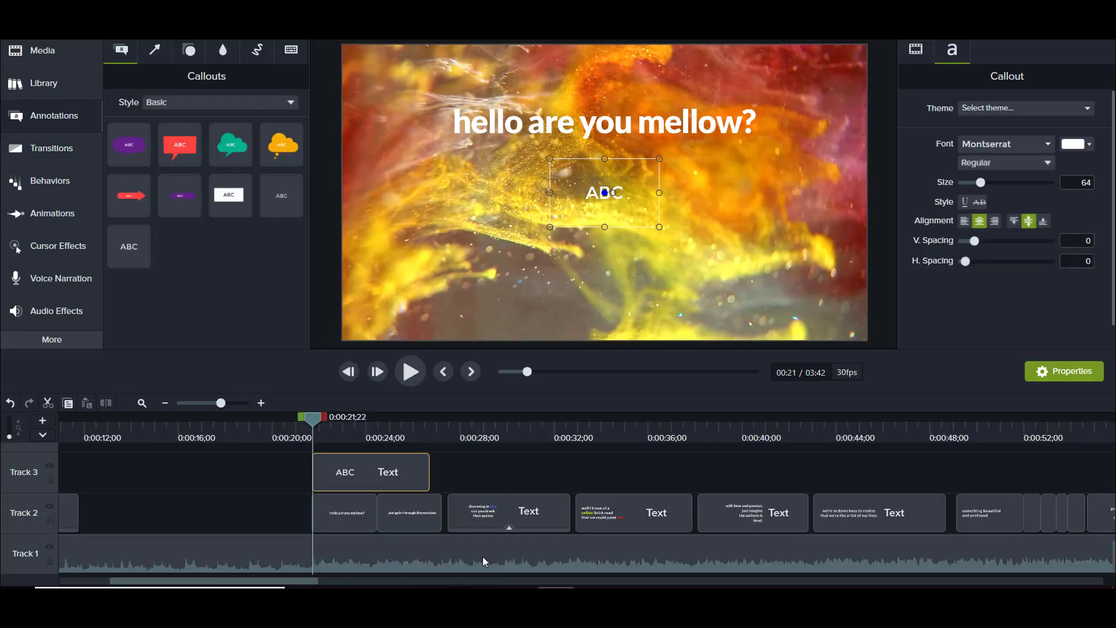
pyautogui.doubleClick(589, 193)
pyautogui.hotkey('ctrl', 'v')
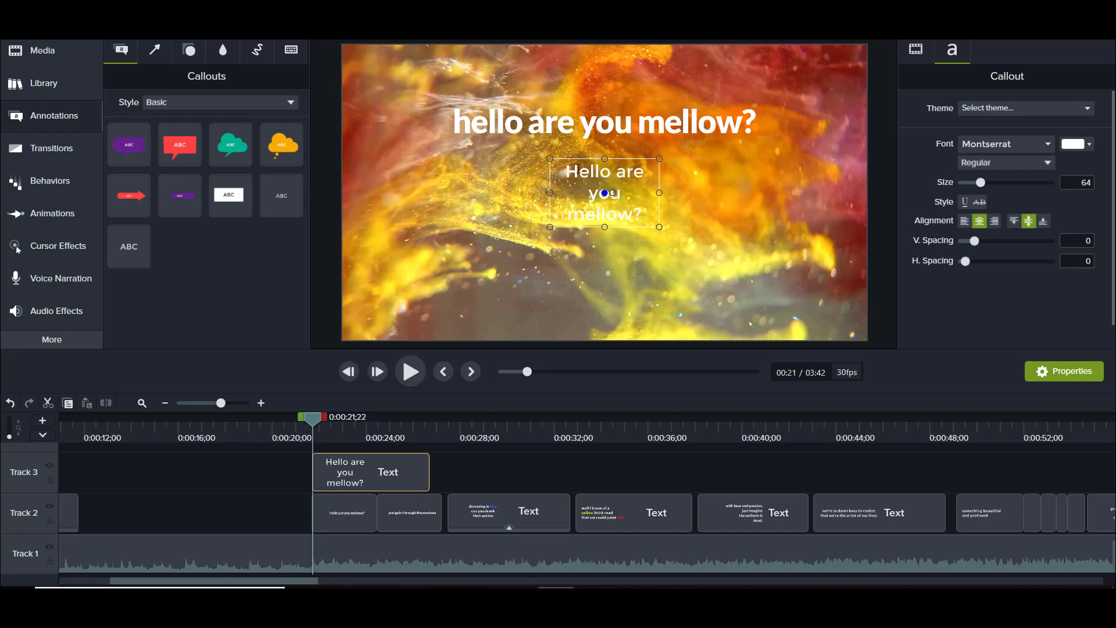
# Make the new Track 3 callout's first letter lowercase and widen its box so "hello are you mellow?" fits on one line.
pyautogui.moveTo(580, 170); pyautogui.dragTo(565, 170)
pyautogui.write('h')
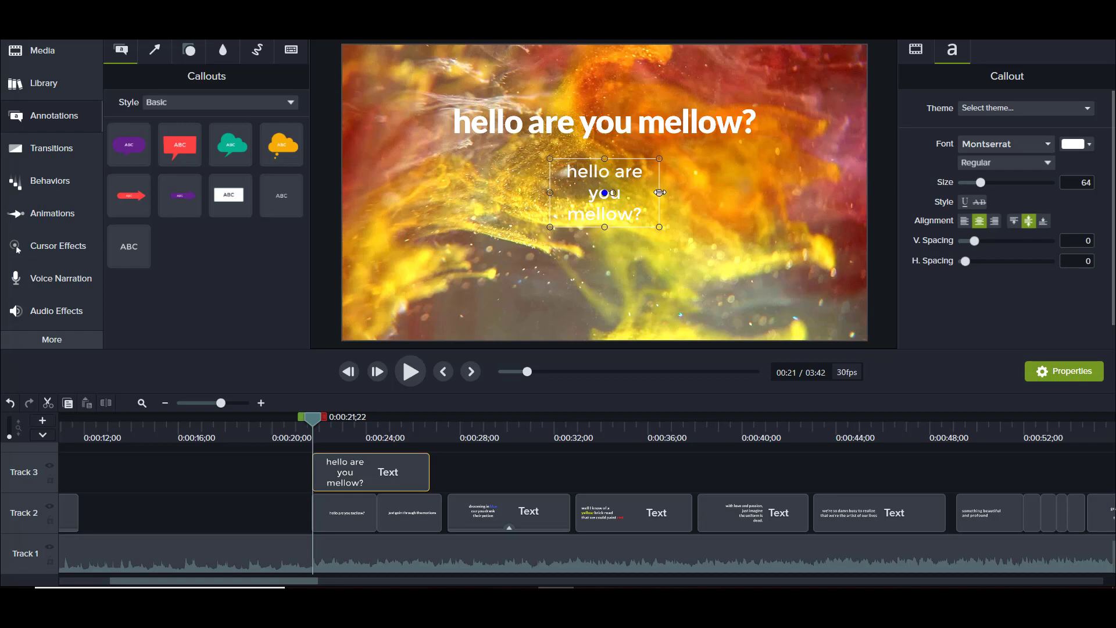
pyautogui.moveTo(659, 192); pyautogui.dragTo(769, 199)
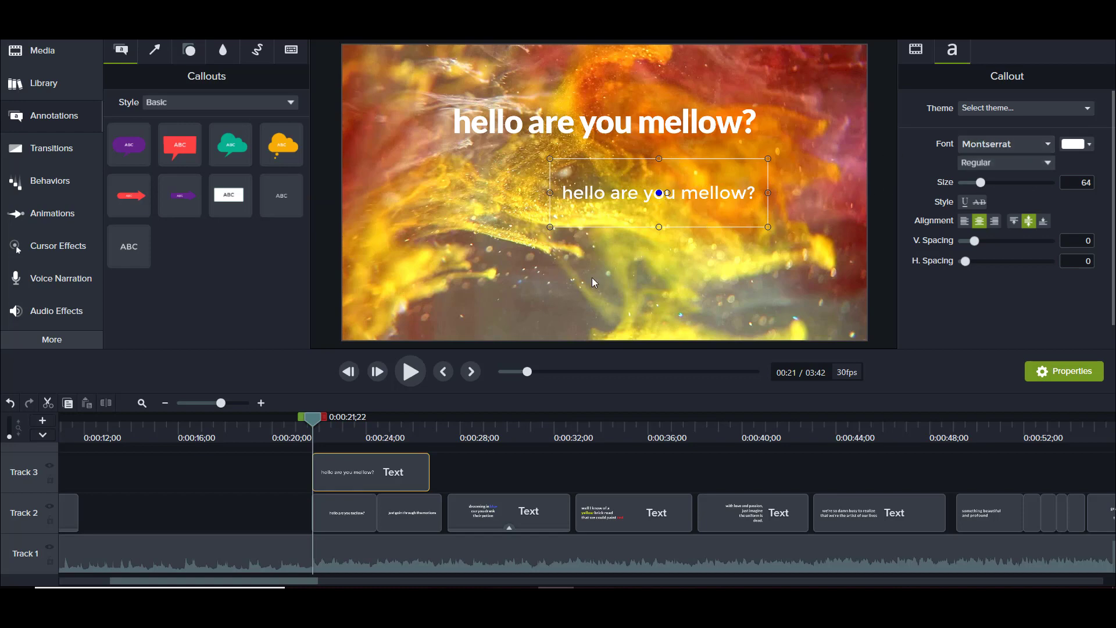
# Play the section from 0:00:21;11 to find where the lyric ends, and trim the Track 3 callout's end to 0:00:24;14.
pyautogui.click(311, 430)
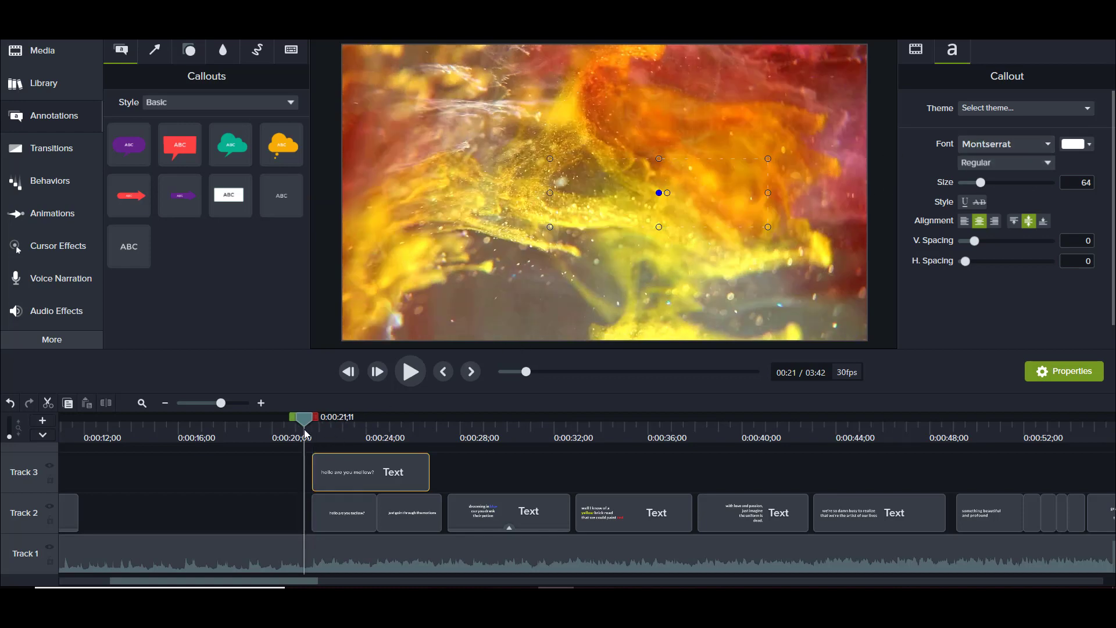
pyautogui.click(410, 372)
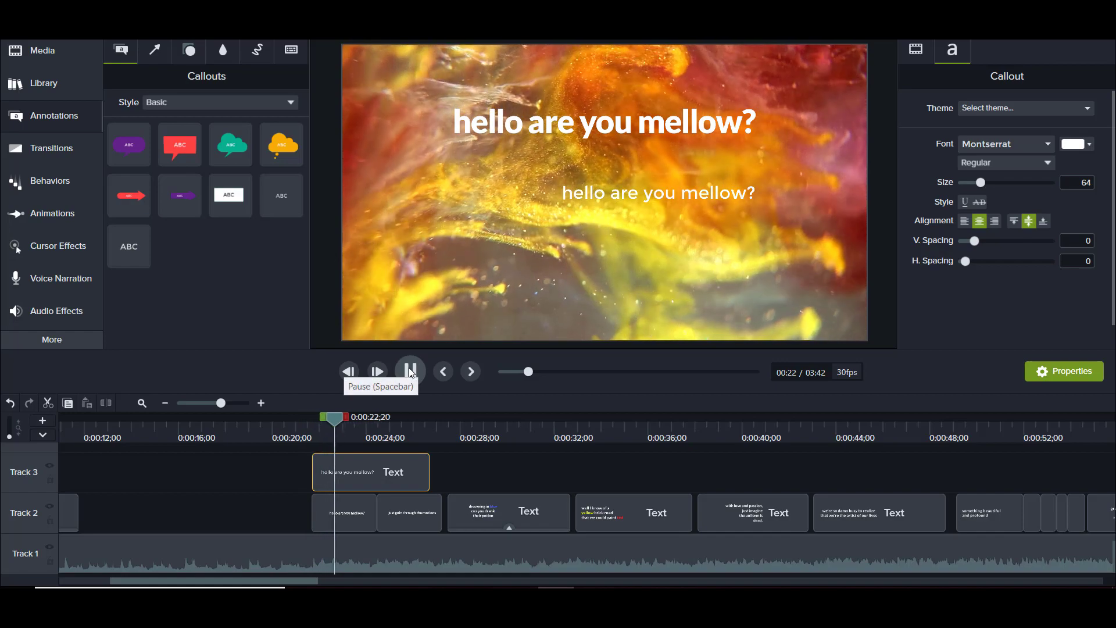
pyautogui.click(410, 371)
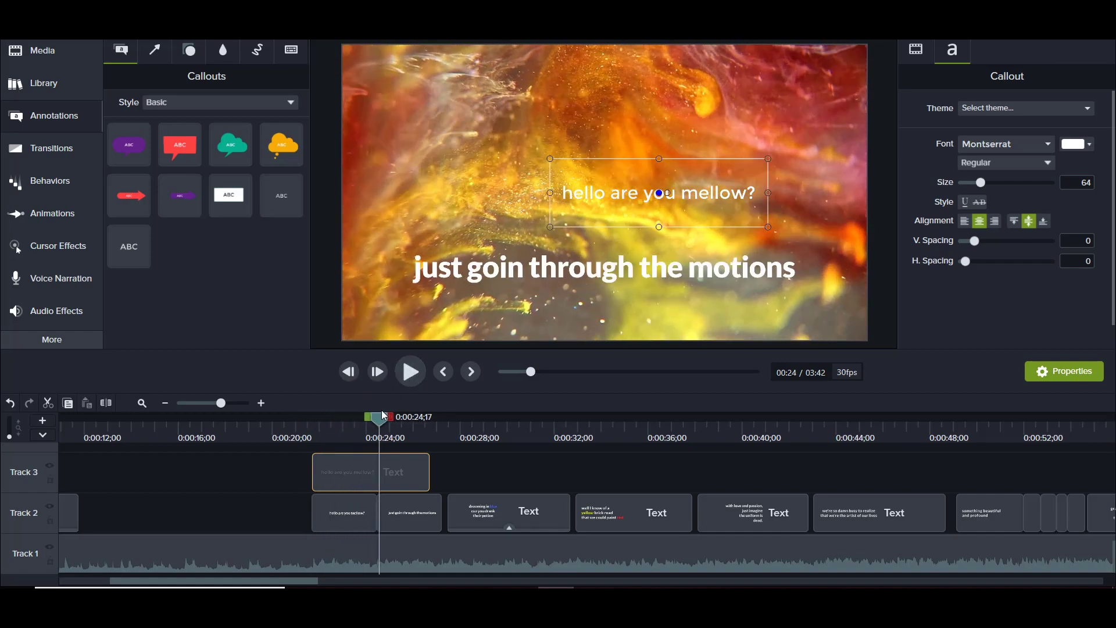
pyautogui.click(409, 378)
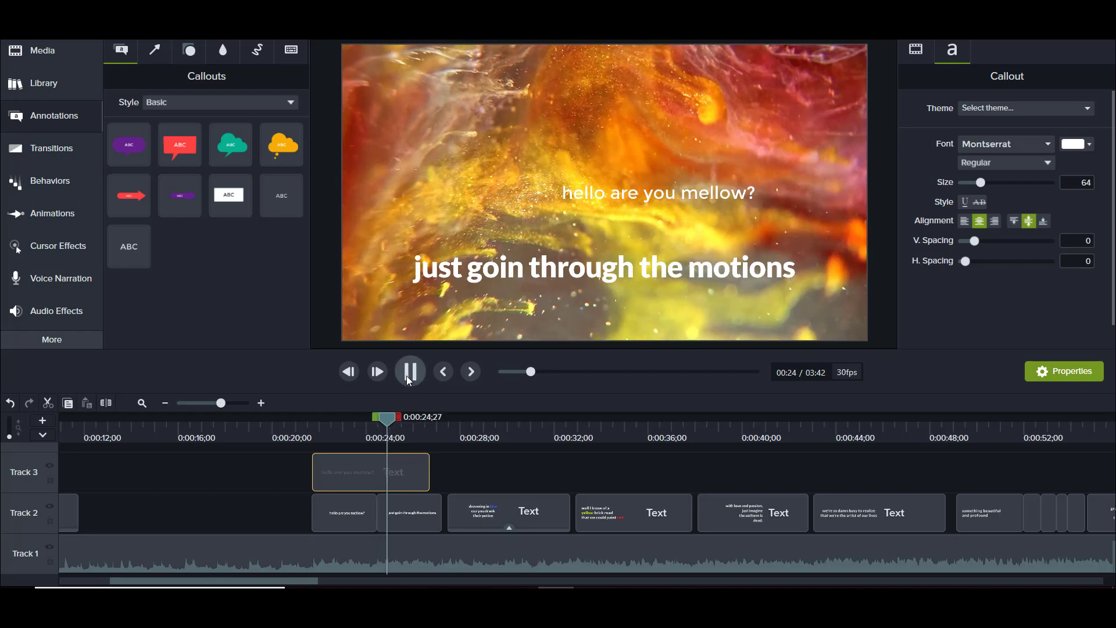
pyautogui.click(409, 379)
pyautogui.moveTo(405, 425); pyautogui.dragTo(376, 428)
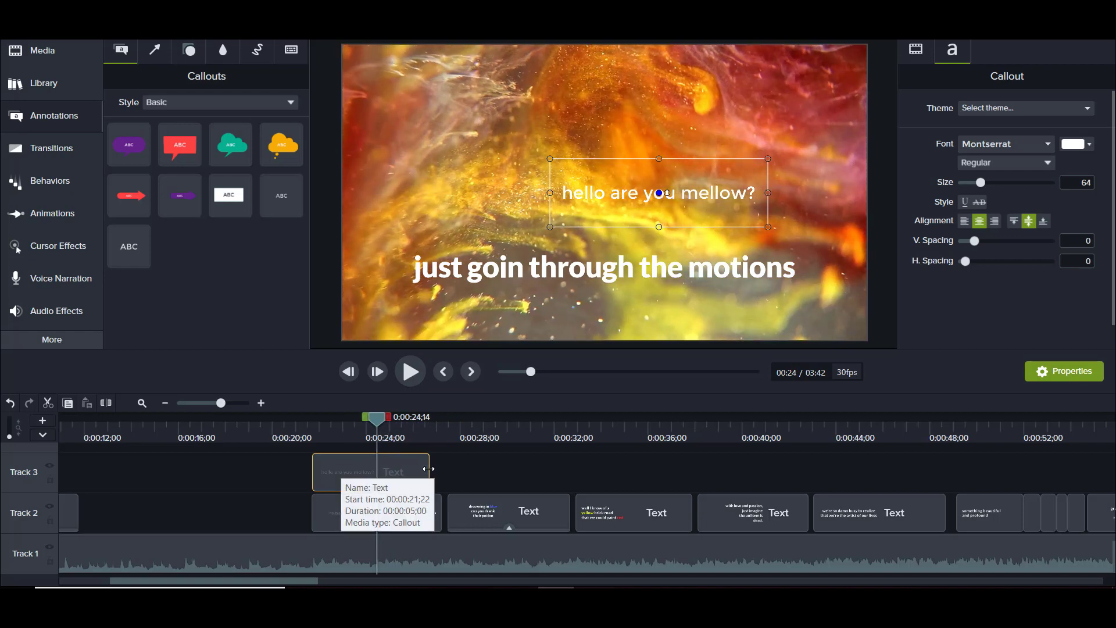
pyautogui.moveTo(426, 468); pyautogui.dragTo(377, 471)
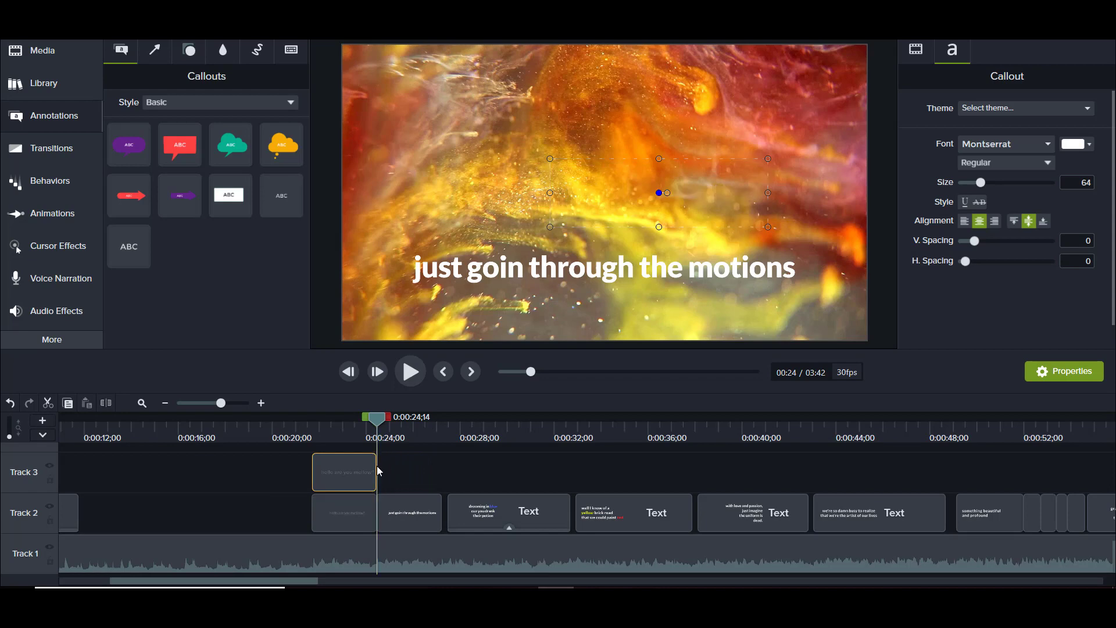
# Scrub between about 20 and 33 seconds to examine when the Track 3 callout and the Track 2 lyric captions appear.
pyautogui.click(338, 423)
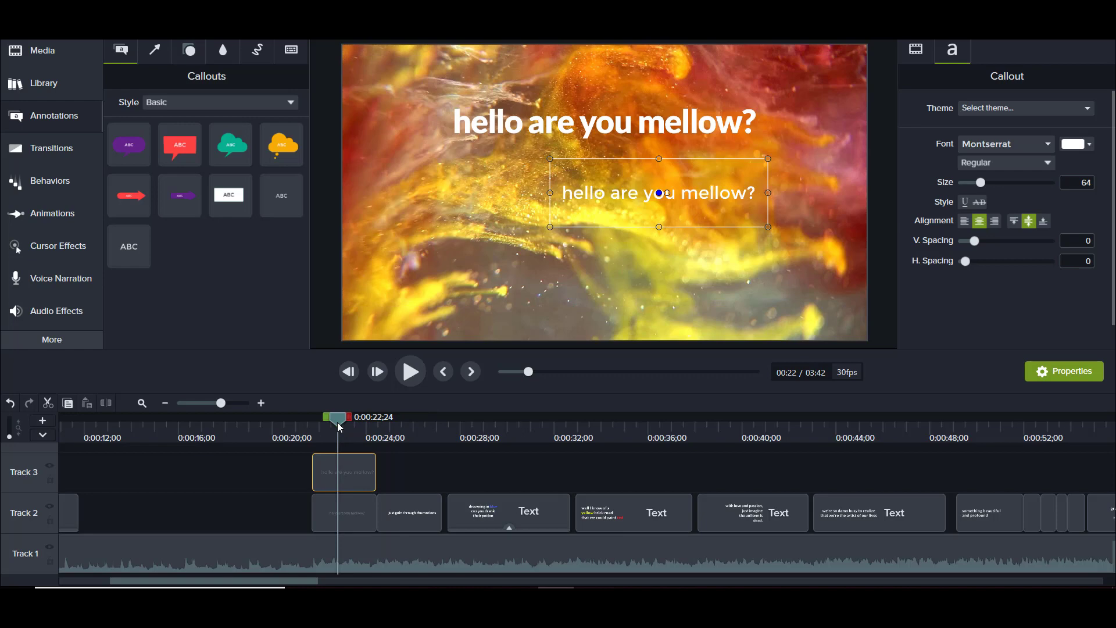
pyautogui.click(390, 457)
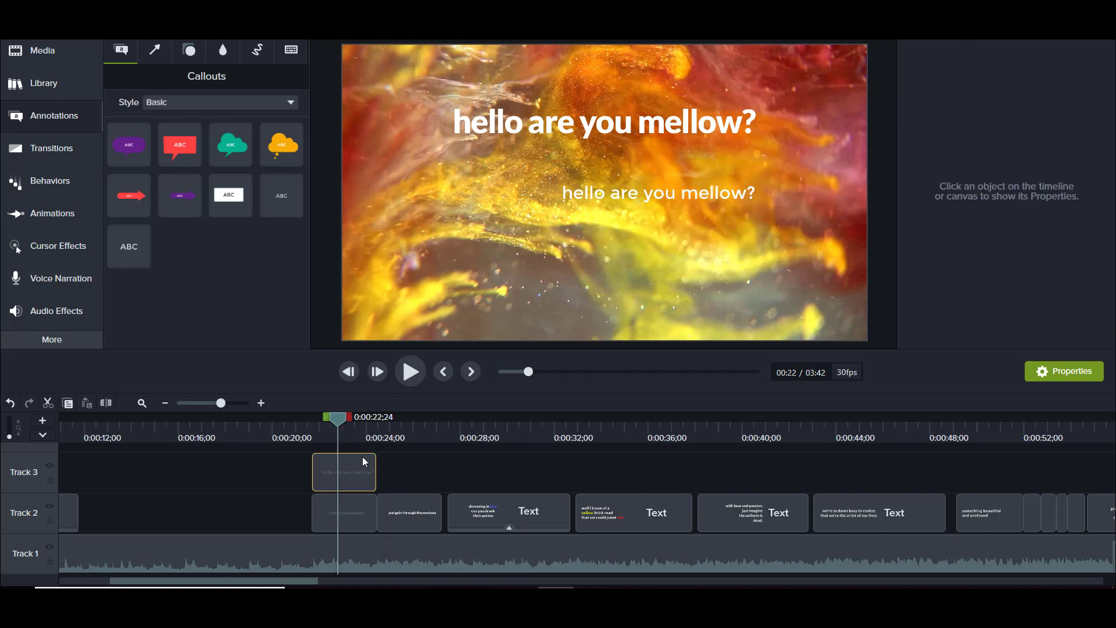
pyautogui.click(359, 456)
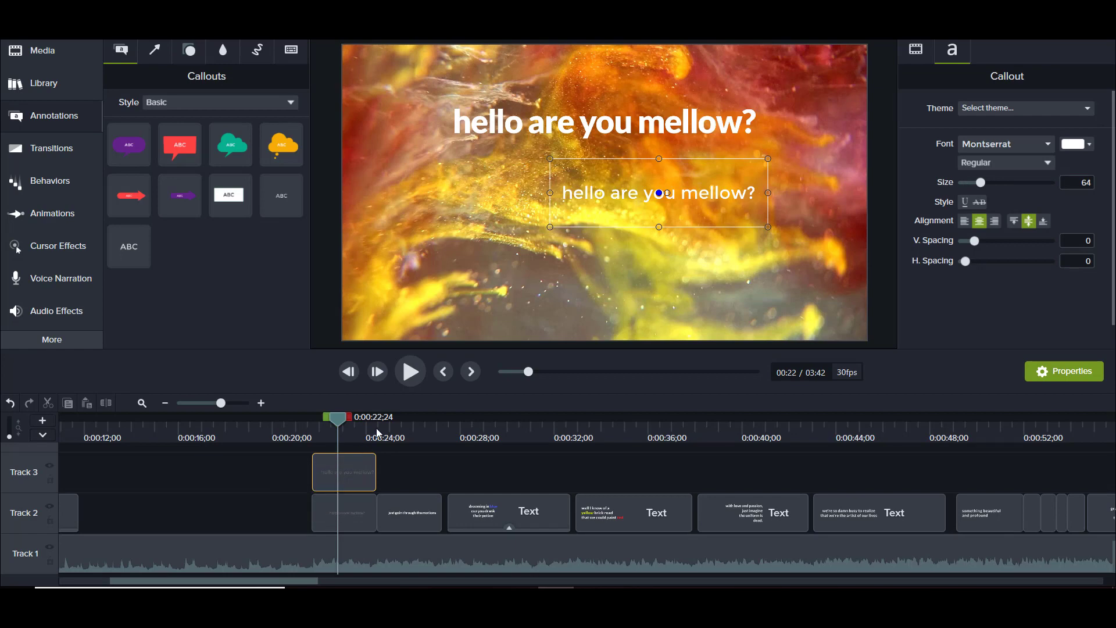
pyautogui.moveTo(378, 433); pyautogui.dragTo(445, 433)
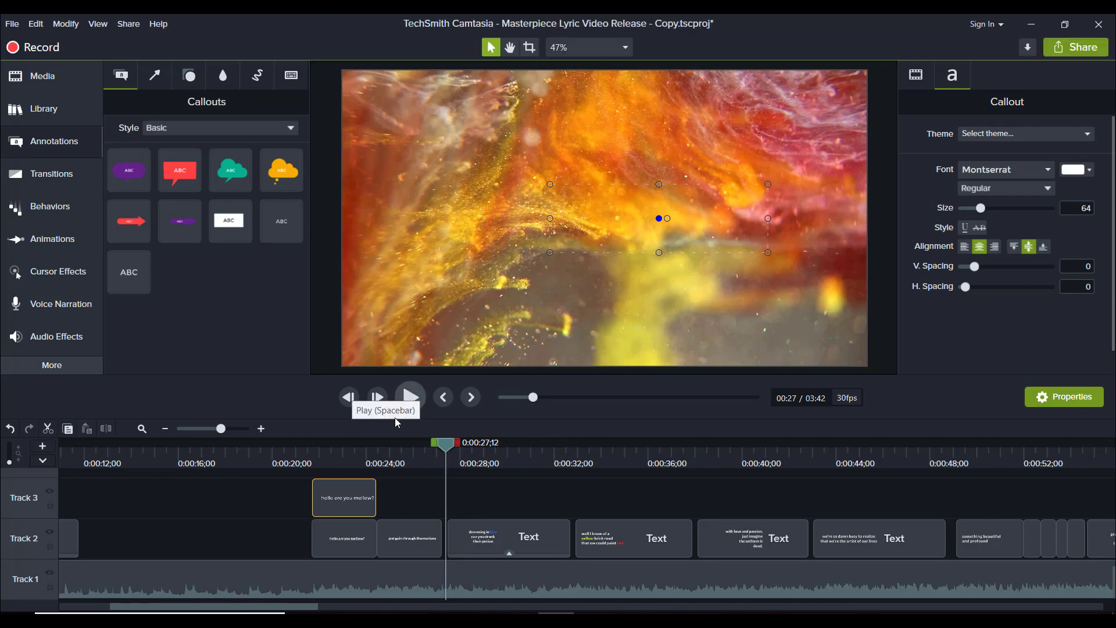
pyautogui.click(341, 449)
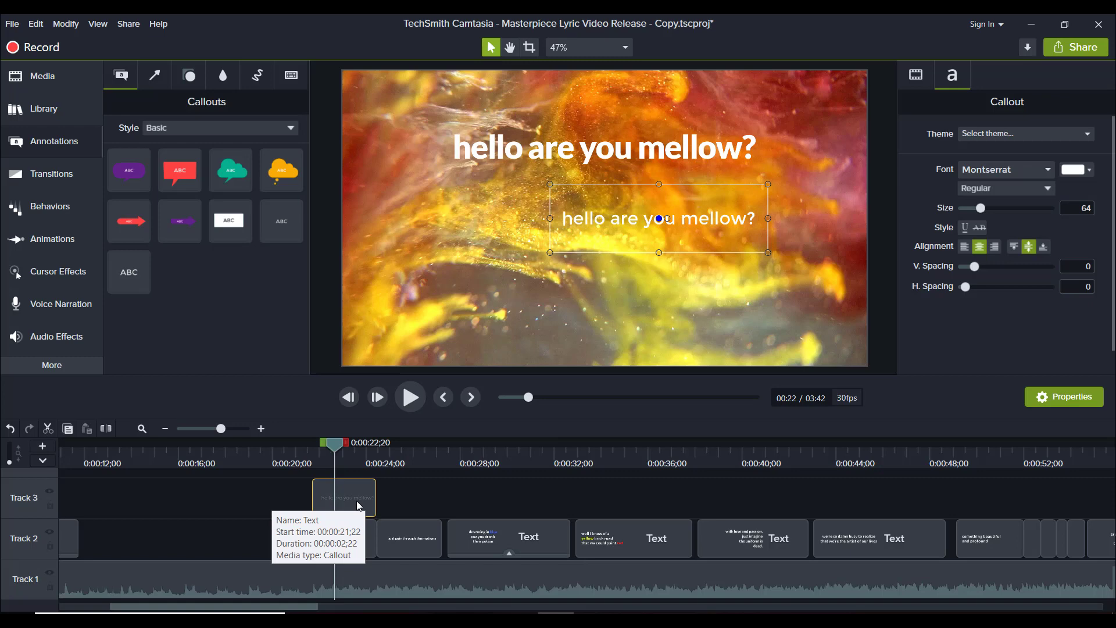
pyautogui.click(400, 457)
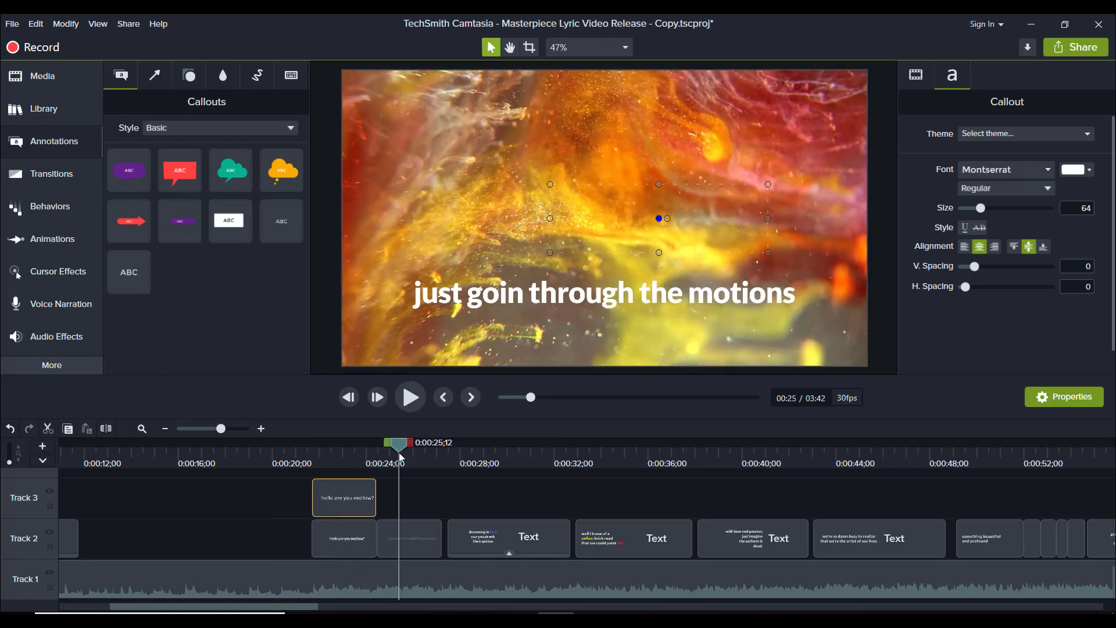
pyautogui.click(343, 461)
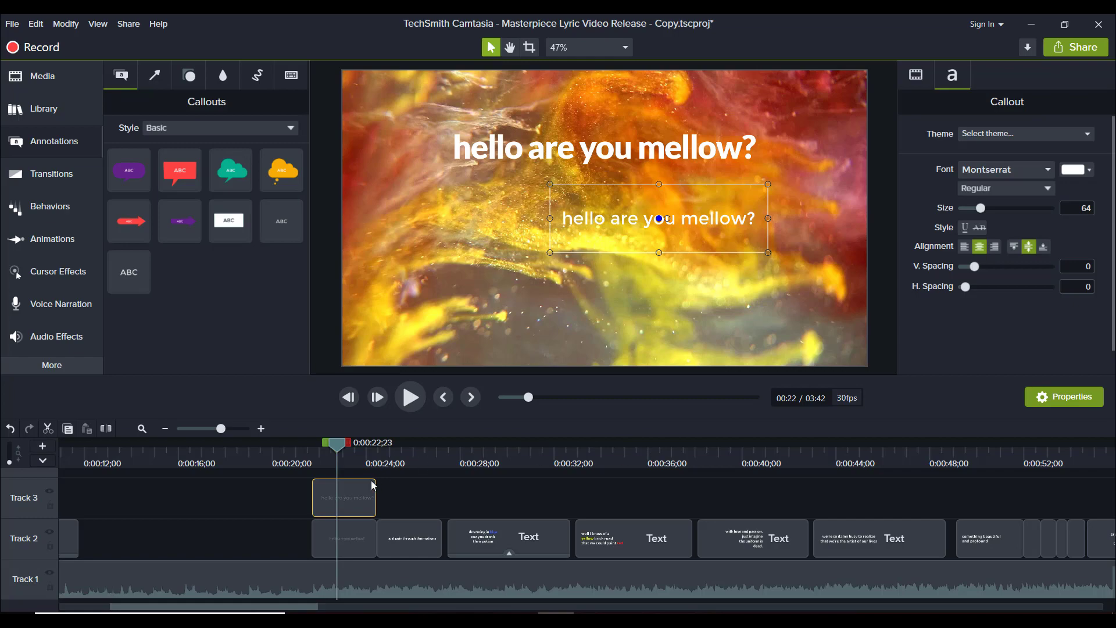
pyautogui.moveTo(326, 457); pyautogui.dragTo(280, 445)
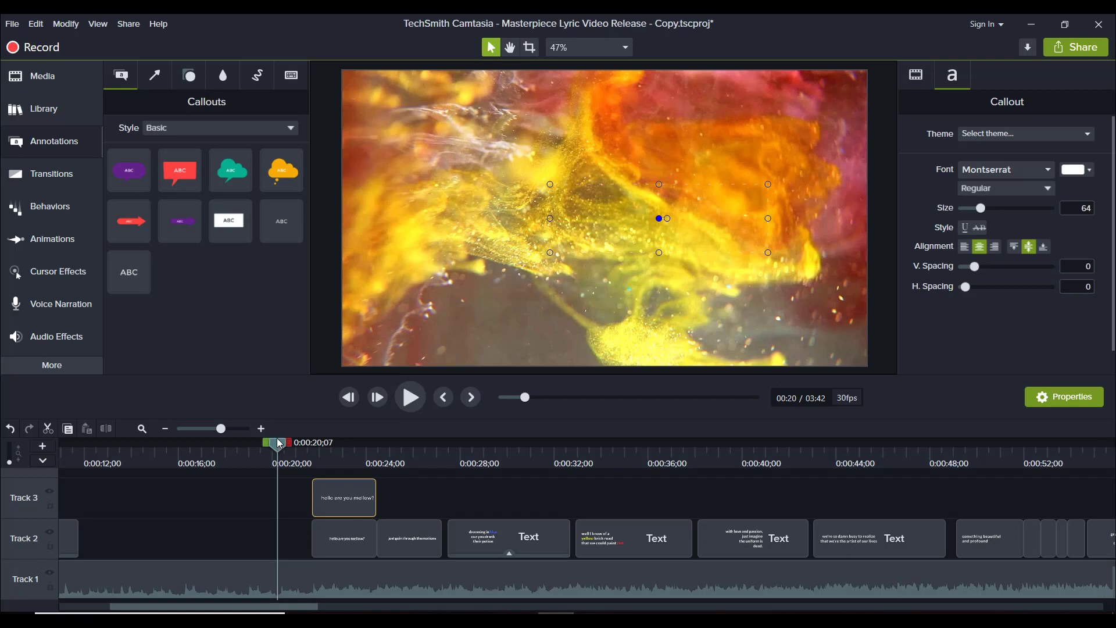
pyautogui.moveTo(279, 443); pyautogui.dragTo(343, 446)
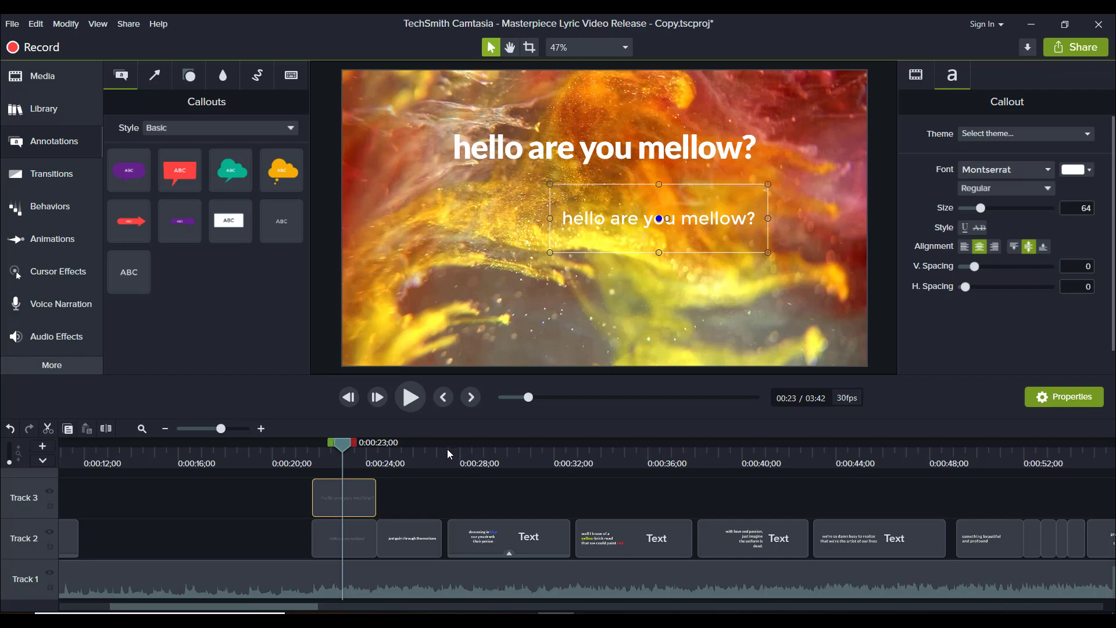
pyautogui.moveTo(449, 454); pyautogui.dragTo(578, 458)
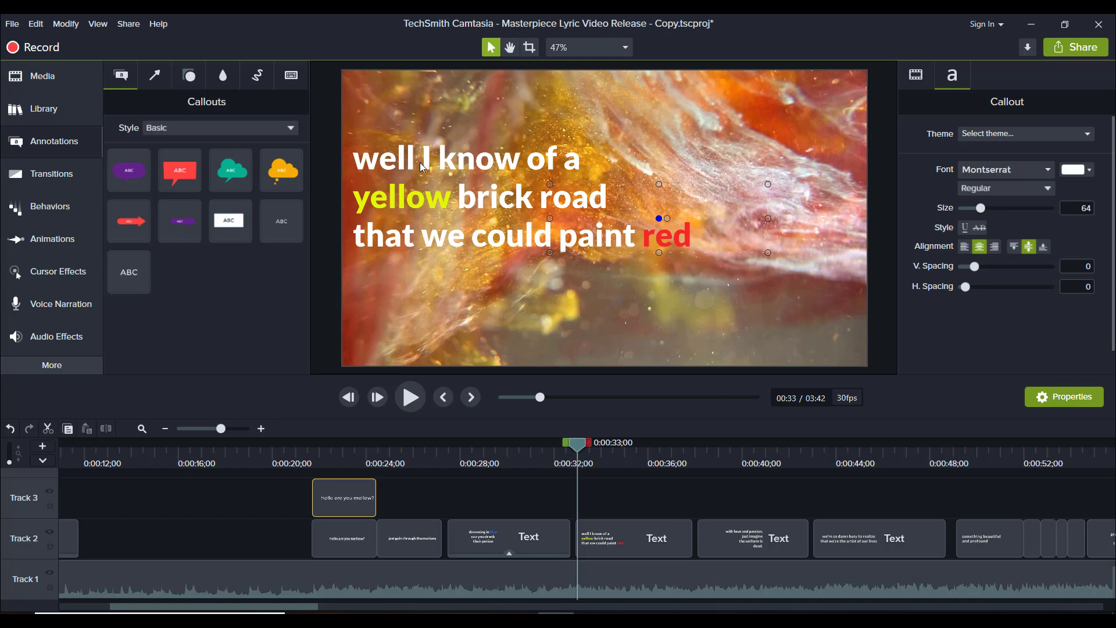
pyautogui.moveTo(336, 449); pyautogui.dragTo(349, 448)
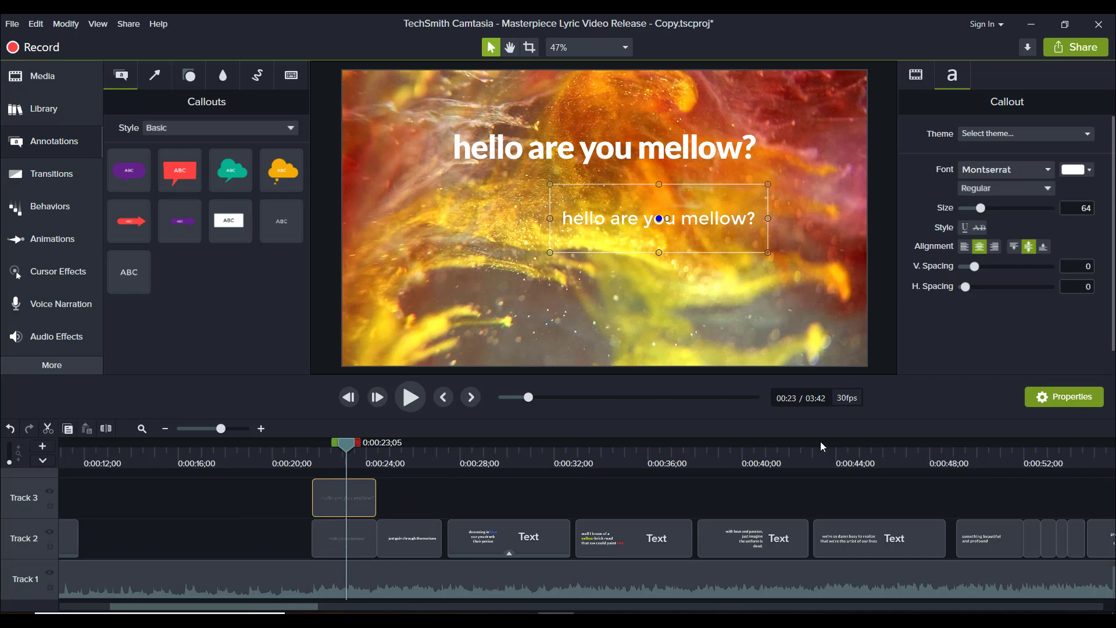
pyautogui.moveTo(336, 465)
pyautogui.mouseDown()
pyautogui.moveTo(319, 469)
pyautogui.moveTo(332, 467)
pyautogui.mouseUp()
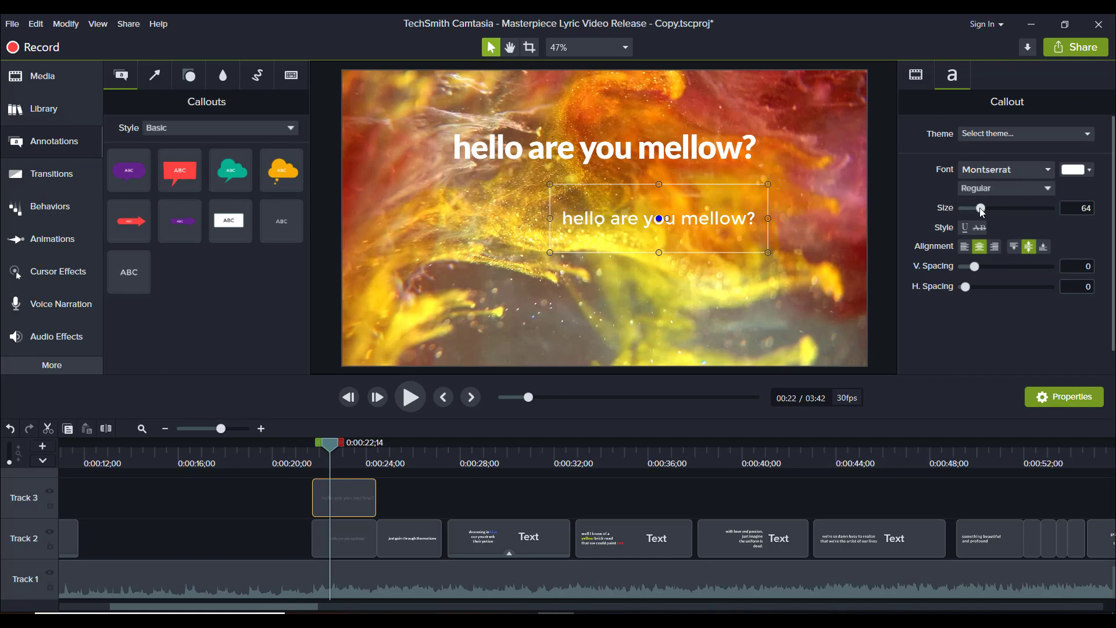
# Set the Track 3 callout's font size to 93 and widen its box so the lyric fits on one line.
pyautogui.moveTo(984, 212); pyautogui.dragTo(992, 213)
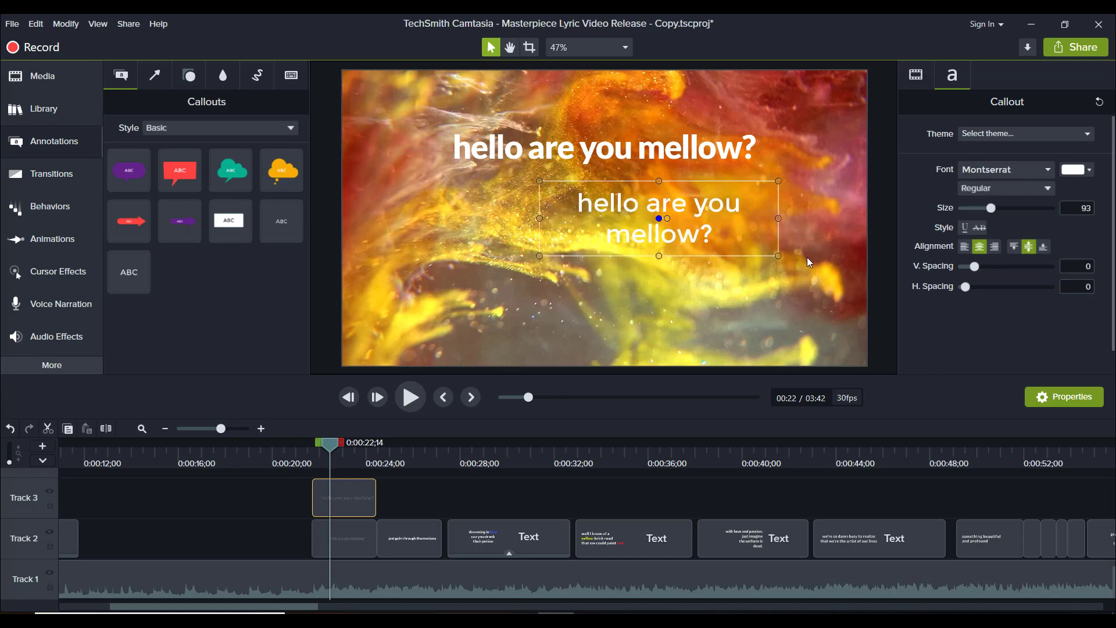
pyautogui.moveTo(779, 256); pyautogui.dragTo(754, 246)
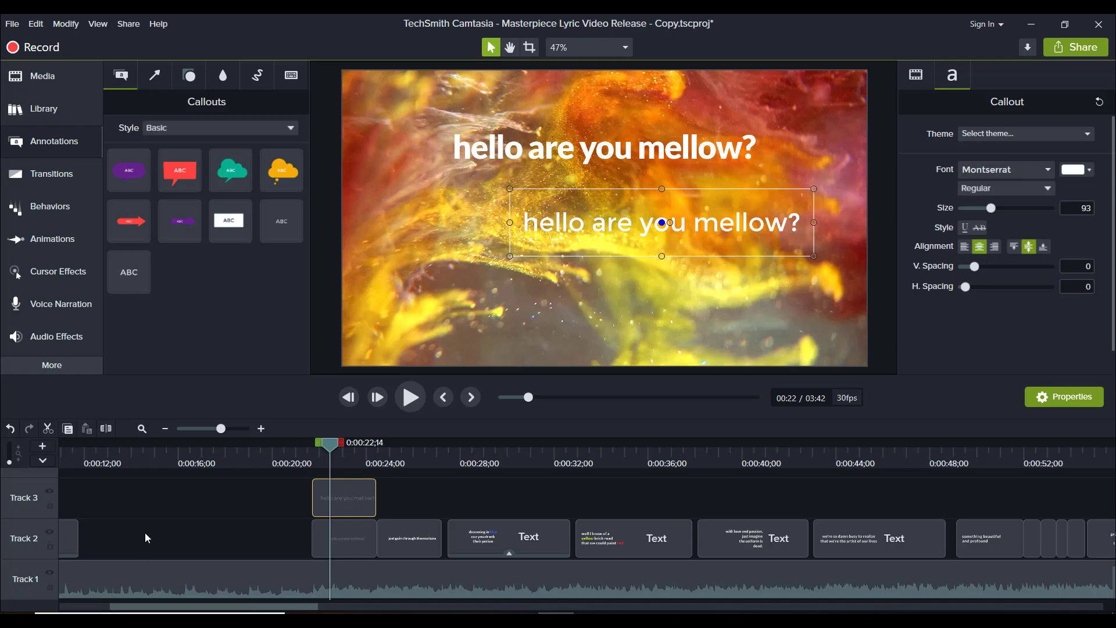
# Delete the Montserrat "hello are you mellow?" callout from Track 3, with none of the Track 2 captions selected.
pyautogui.moveTo(224, 533); pyautogui.dragTo(972, 528)
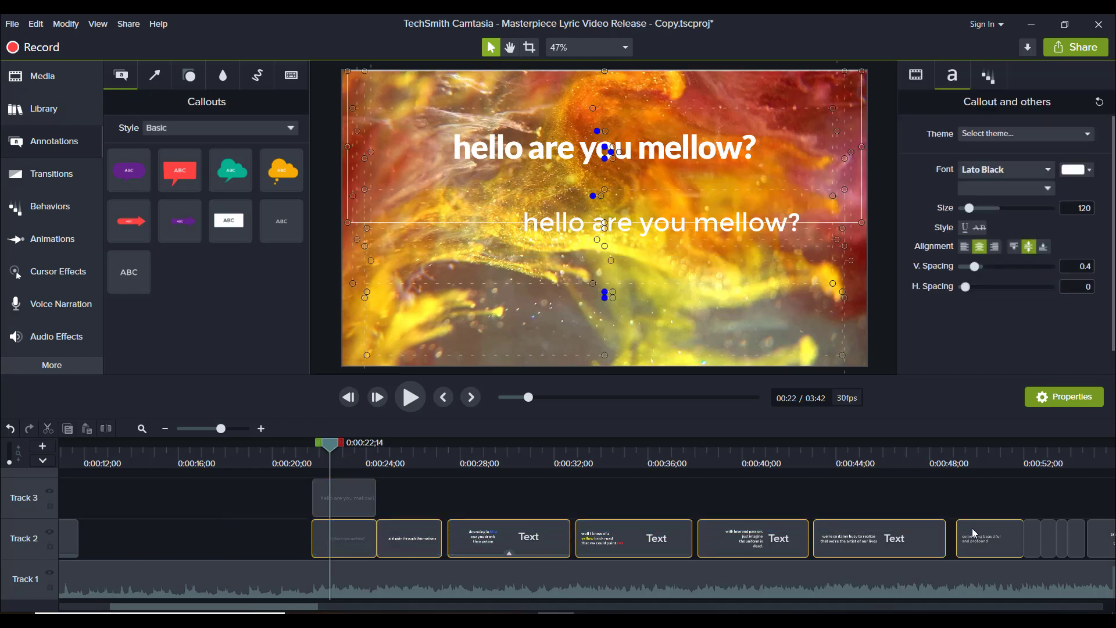
pyautogui.click(271, 538)
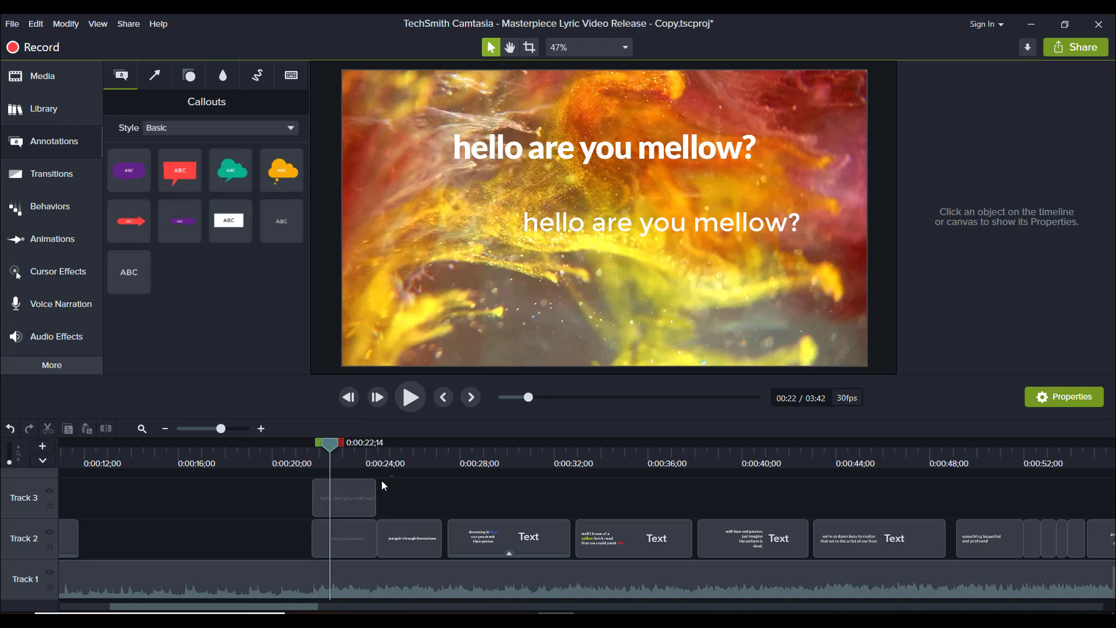
pyautogui.click(357, 491)
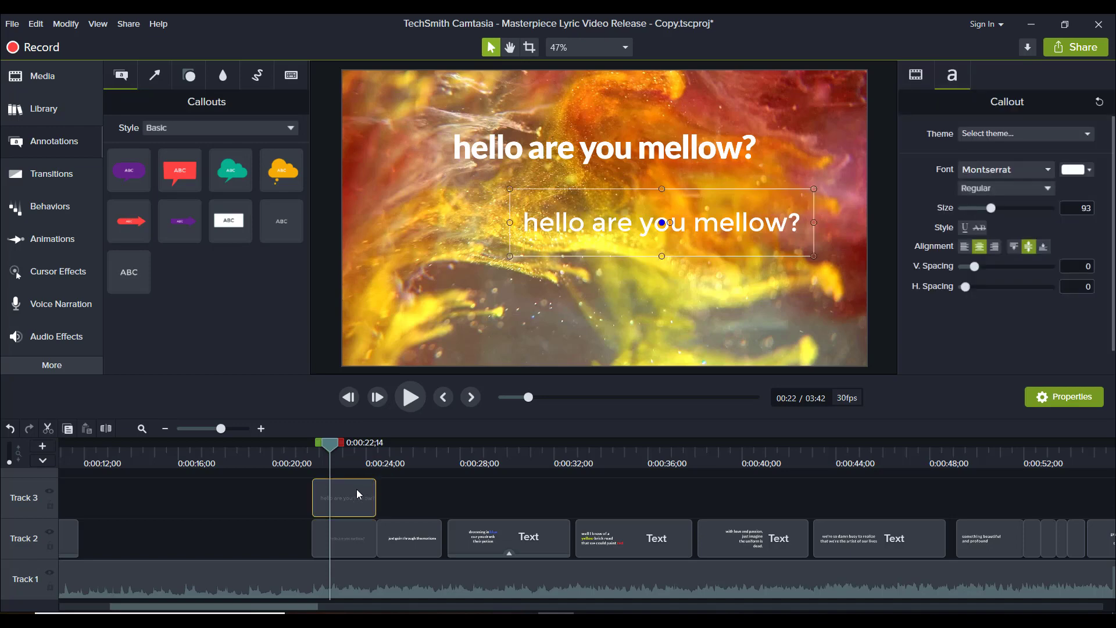
pyautogui.press('Delete')
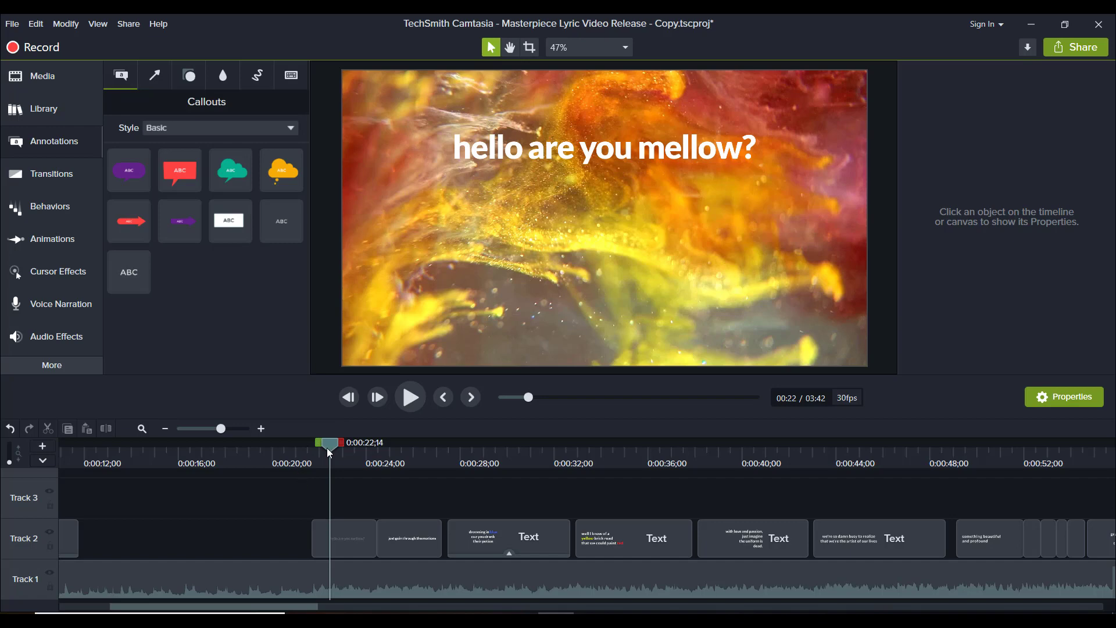
# Inspect the "just goin through the motions" caption and scrub around 0:00:27 to see where the "drowning in blue" caption starts.
pyautogui.moveTo(329, 452); pyautogui.dragTo(390, 444)
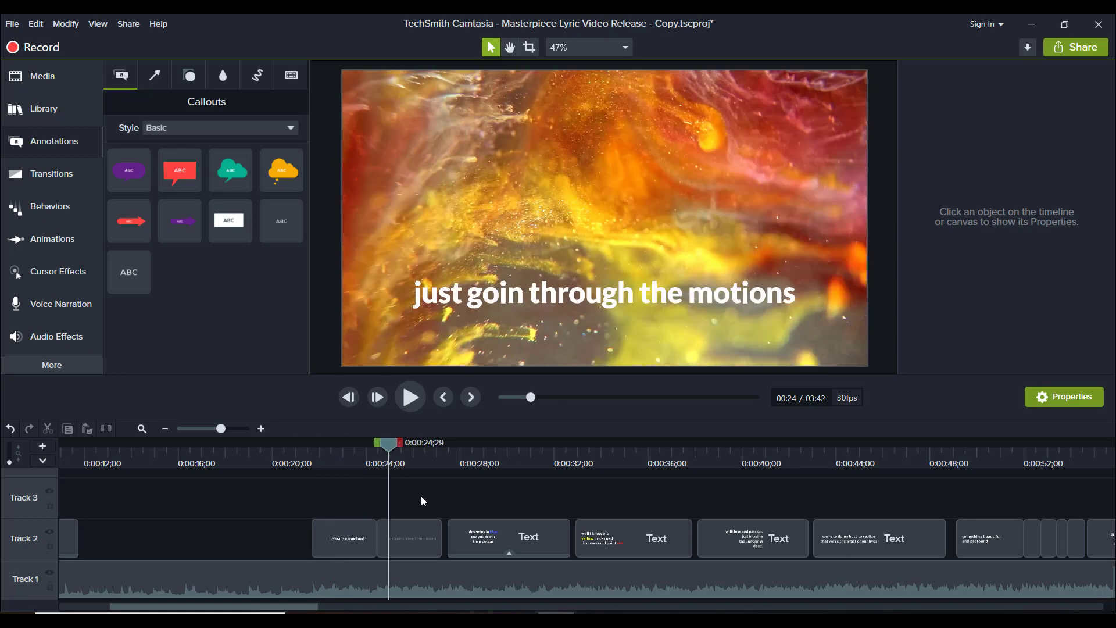
pyautogui.click(414, 528)
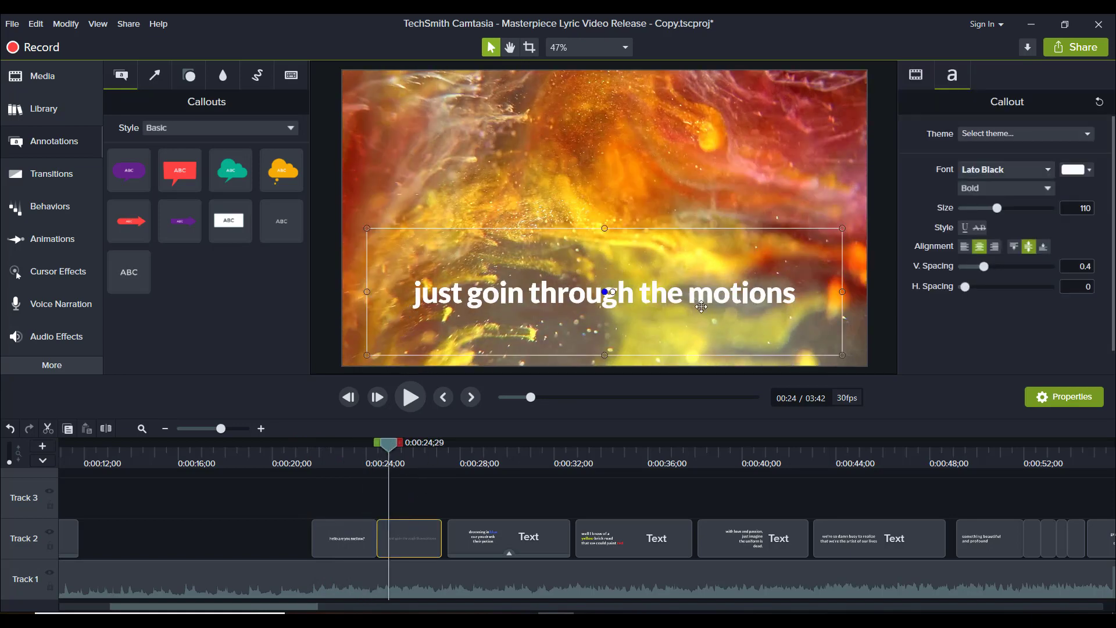
pyautogui.click(455, 462)
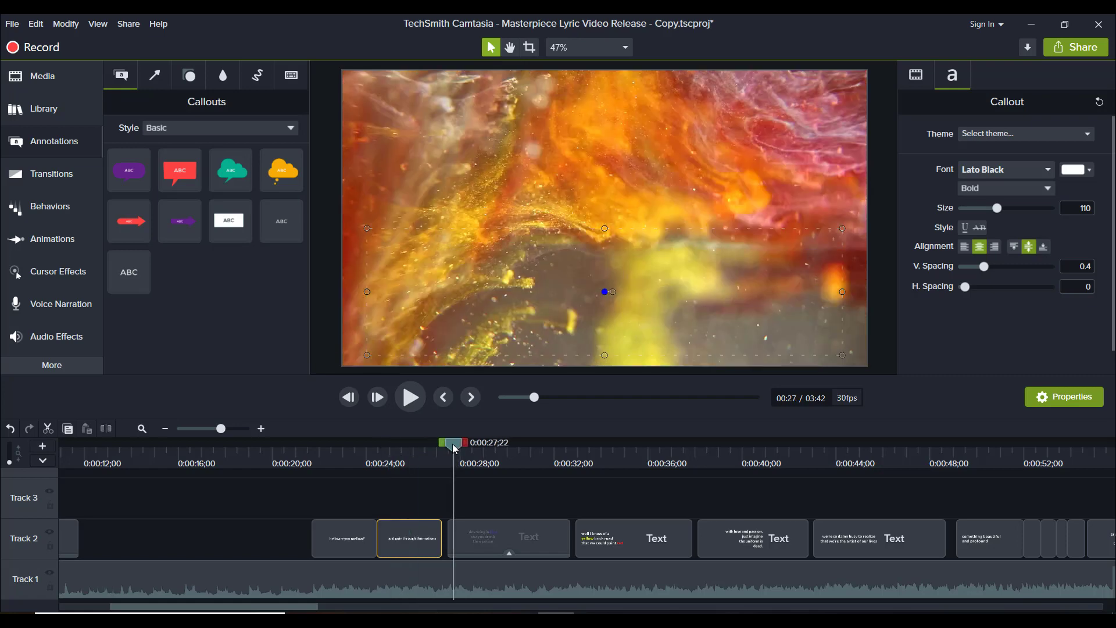
pyautogui.moveTo(455, 449); pyautogui.dragTo(488, 458)
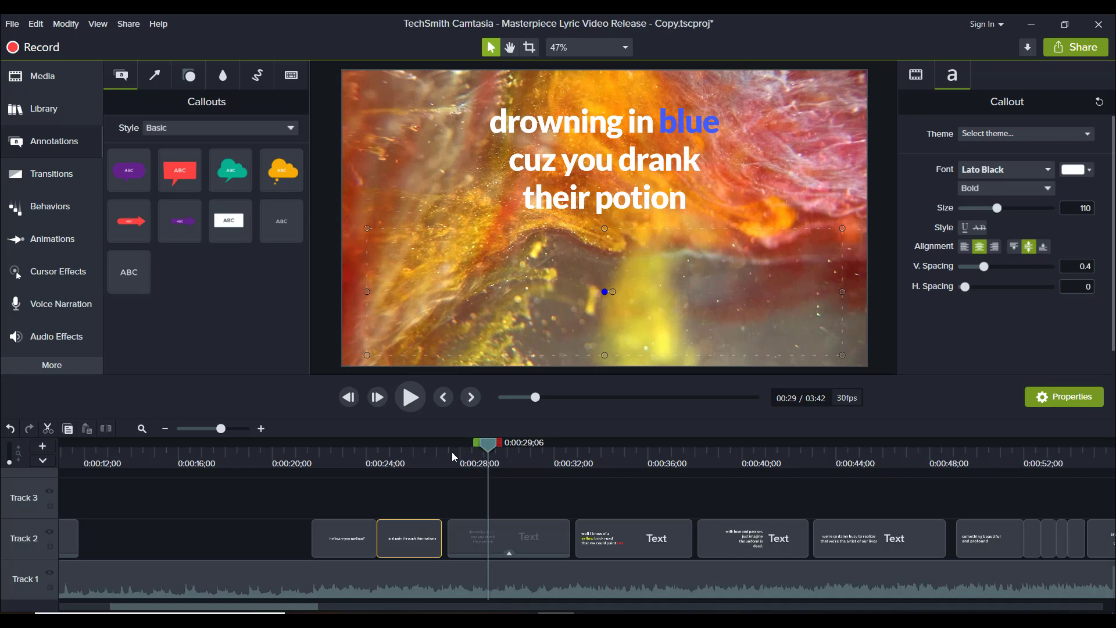
pyautogui.moveTo(451, 452); pyautogui.dragTo(444, 452)
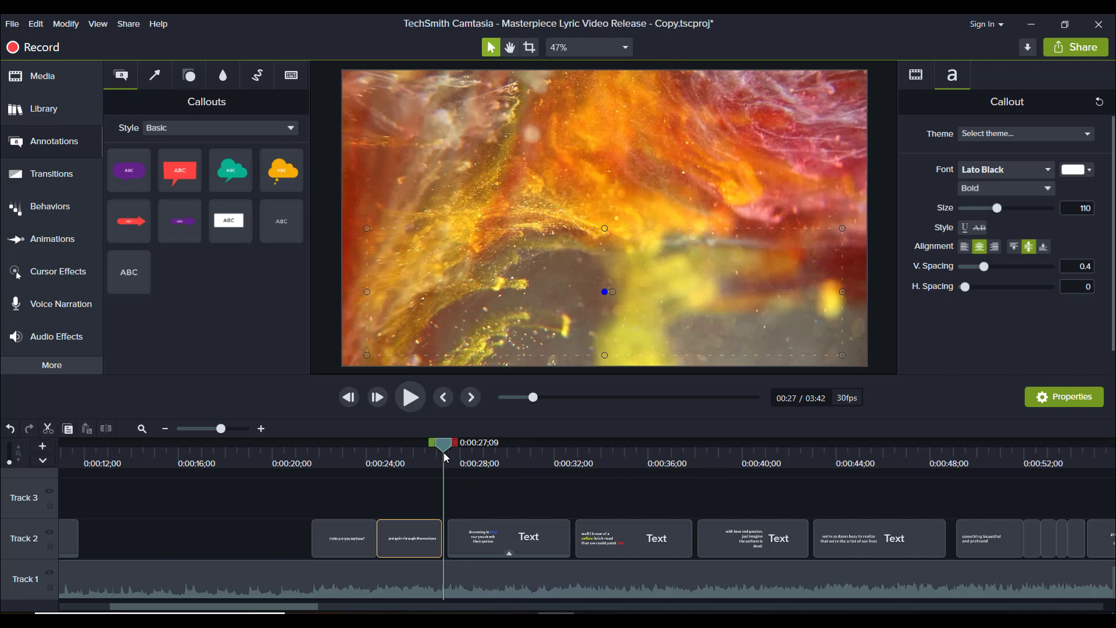
# Play the timeline from about 0:00:27 and again from 0:00:38 to check the "drowning in blue" and "with love and passion" captions against the song.
pyautogui.click(410, 398)
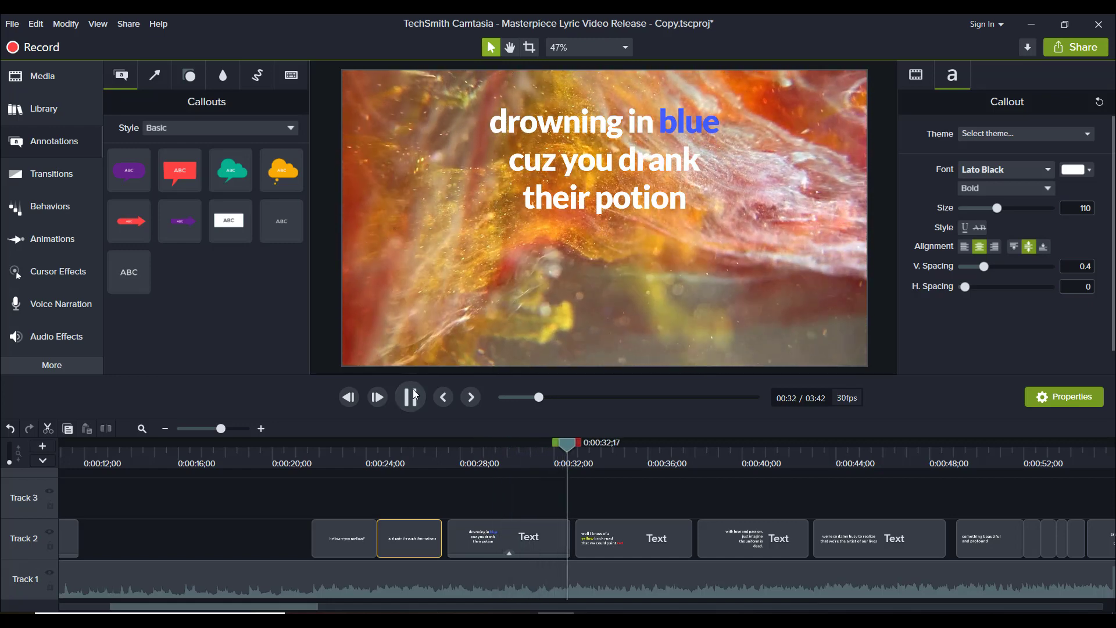
pyautogui.click(415, 395)
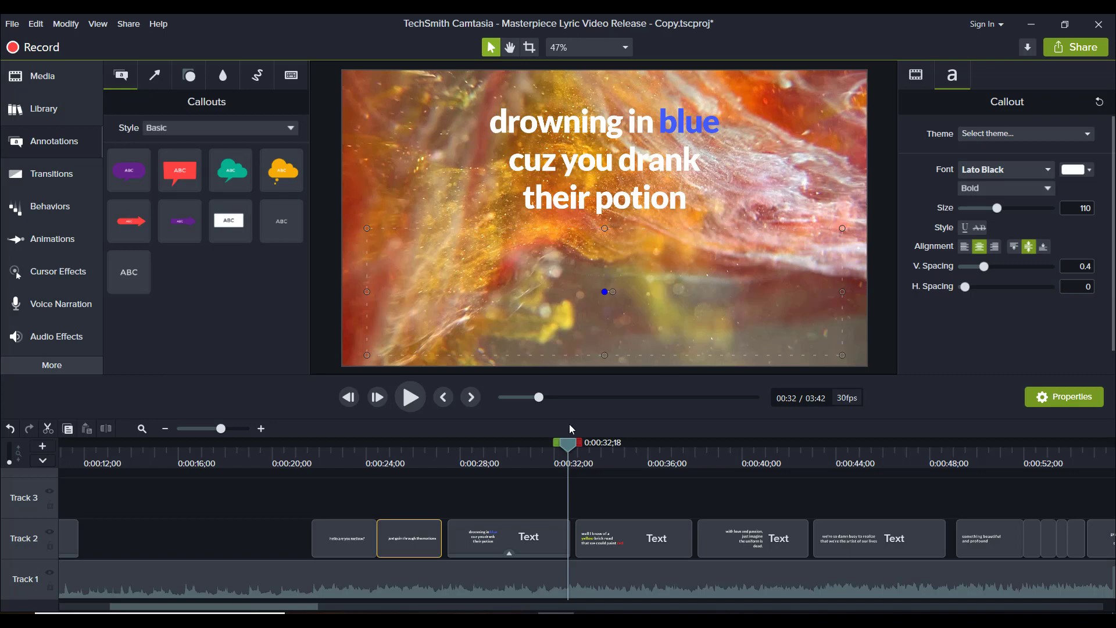
pyautogui.moveTo(688, 463); pyautogui.dragTo(696, 463)
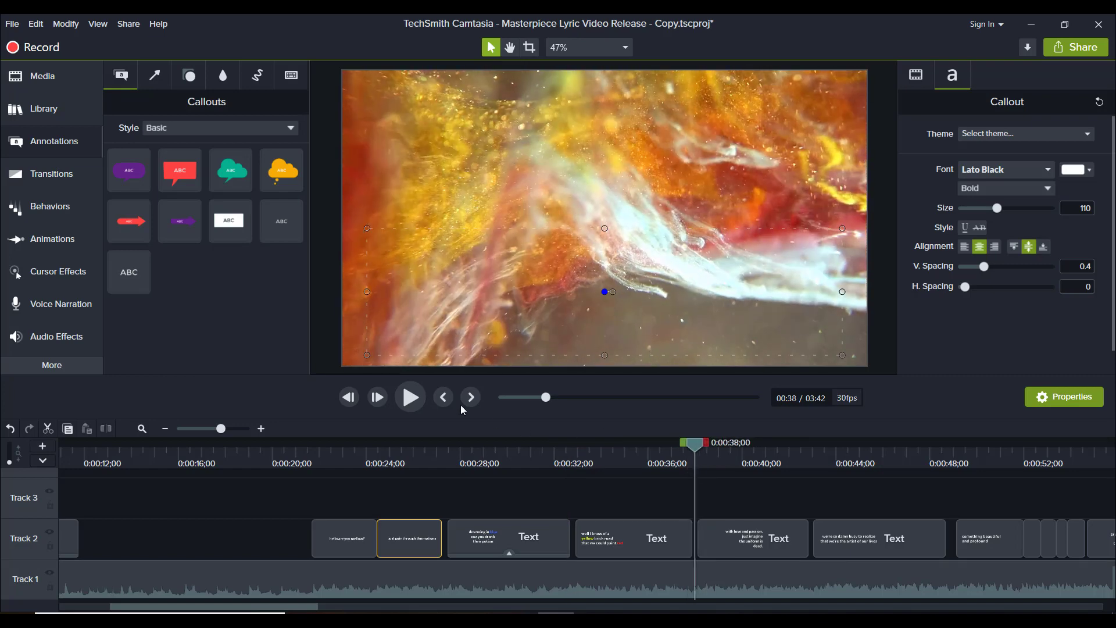
pyautogui.click(410, 402)
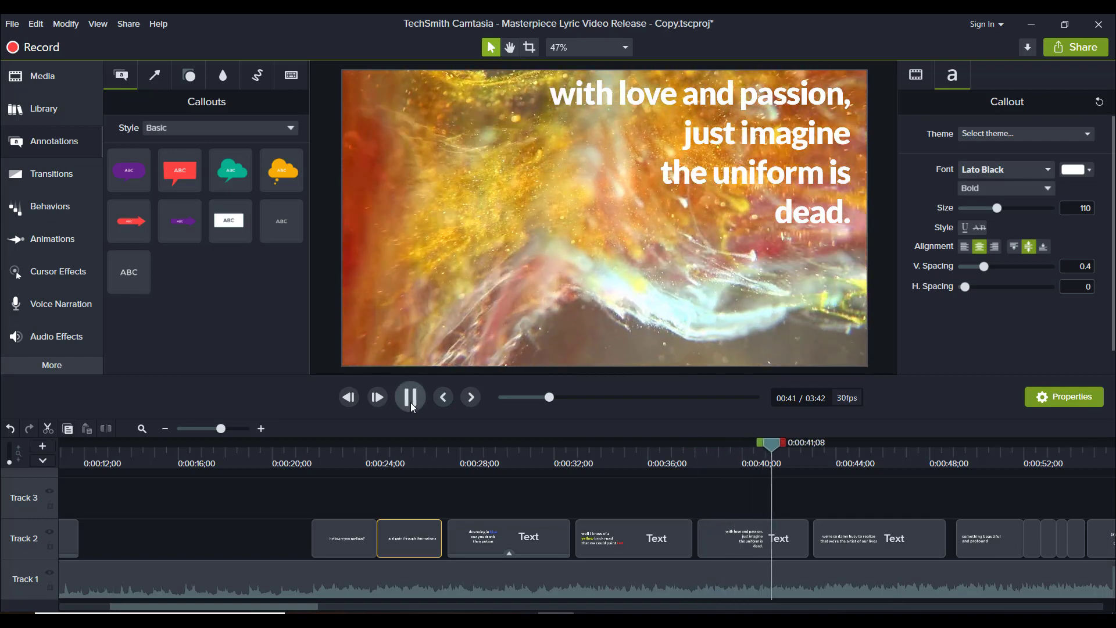
pyautogui.click(410, 403)
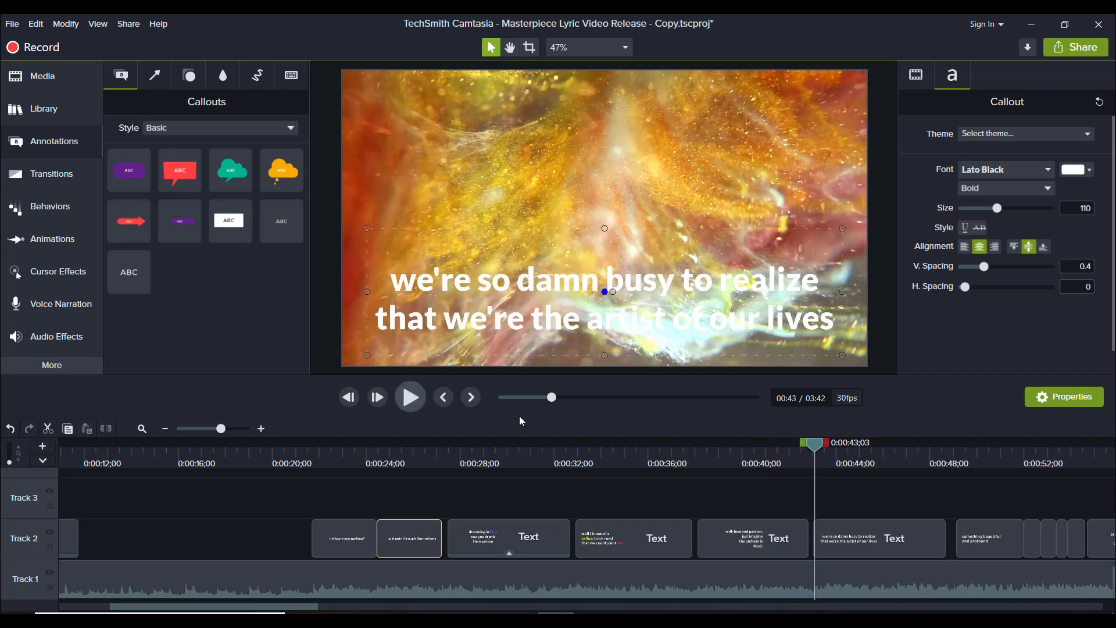
# Inspect the "with love and passion" caption's properties at about 0:00:39, and scrub on to the "something beautiful and profound" caption near 0:00:50.
pyautogui.click(747, 457)
pyautogui.moveTo(745, 455); pyautogui.dragTo(724, 455)
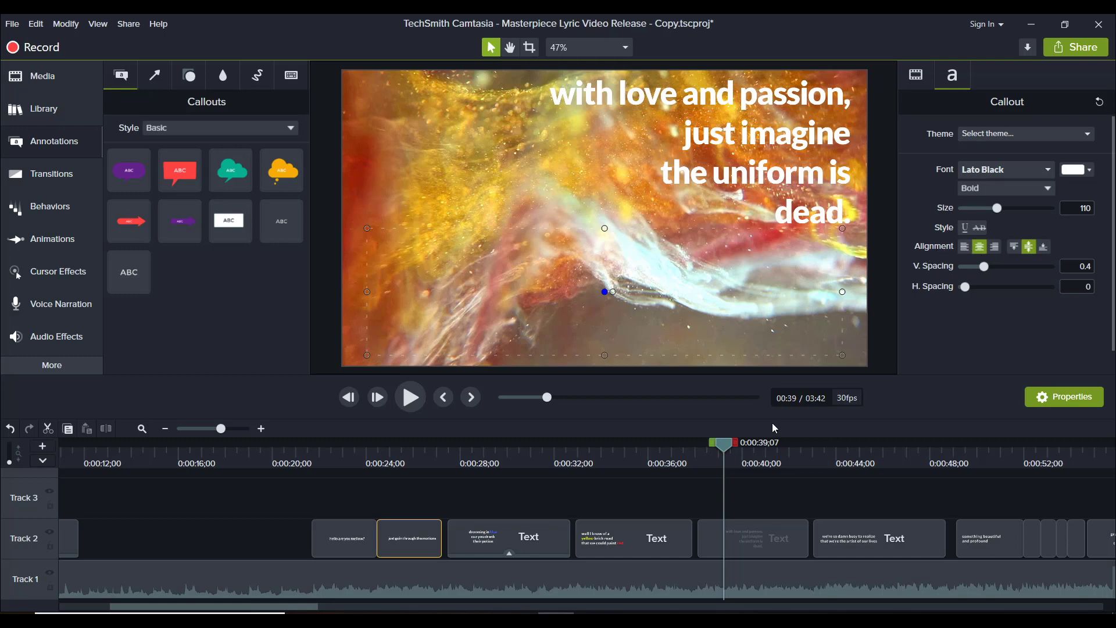
pyautogui.click(767, 525)
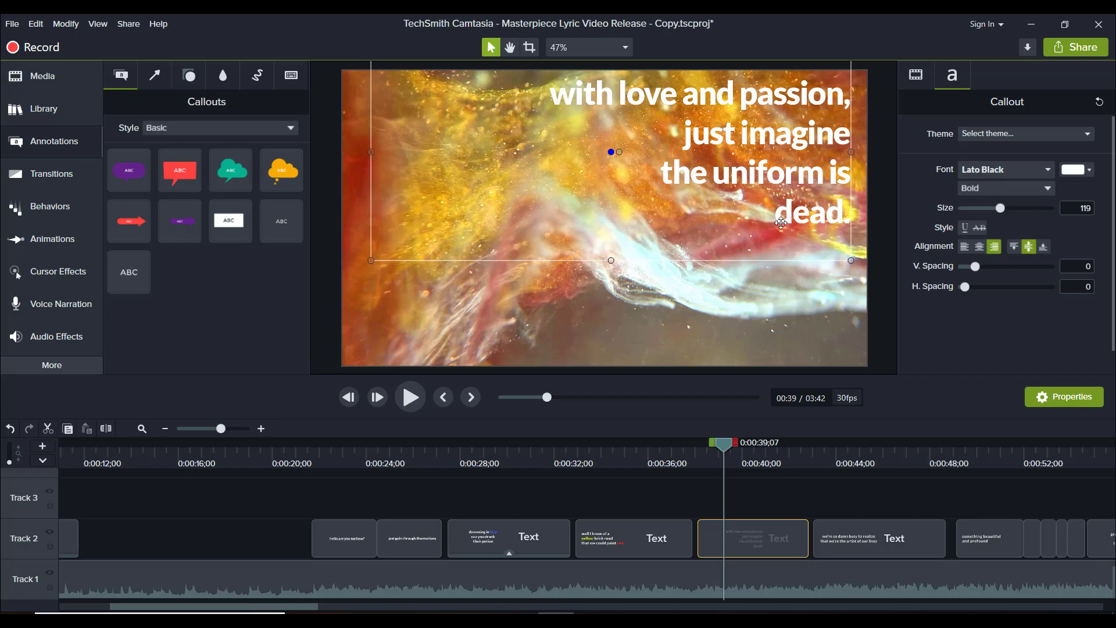
pyautogui.click(830, 458)
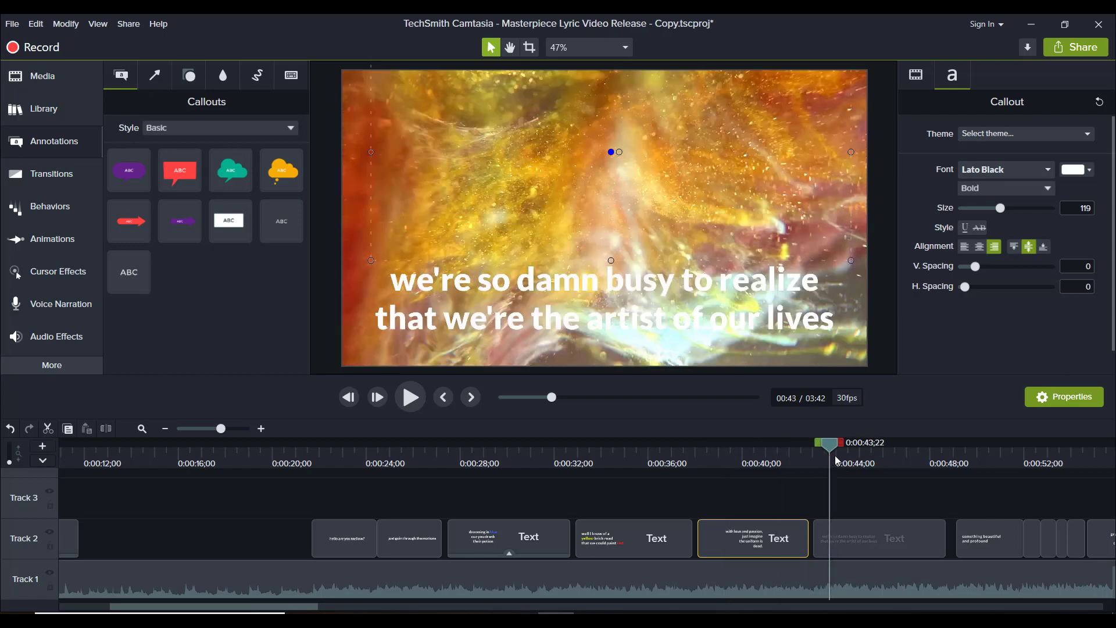
pyautogui.click(891, 460)
pyautogui.moveTo(958, 450); pyautogui.dragTo(983, 452)
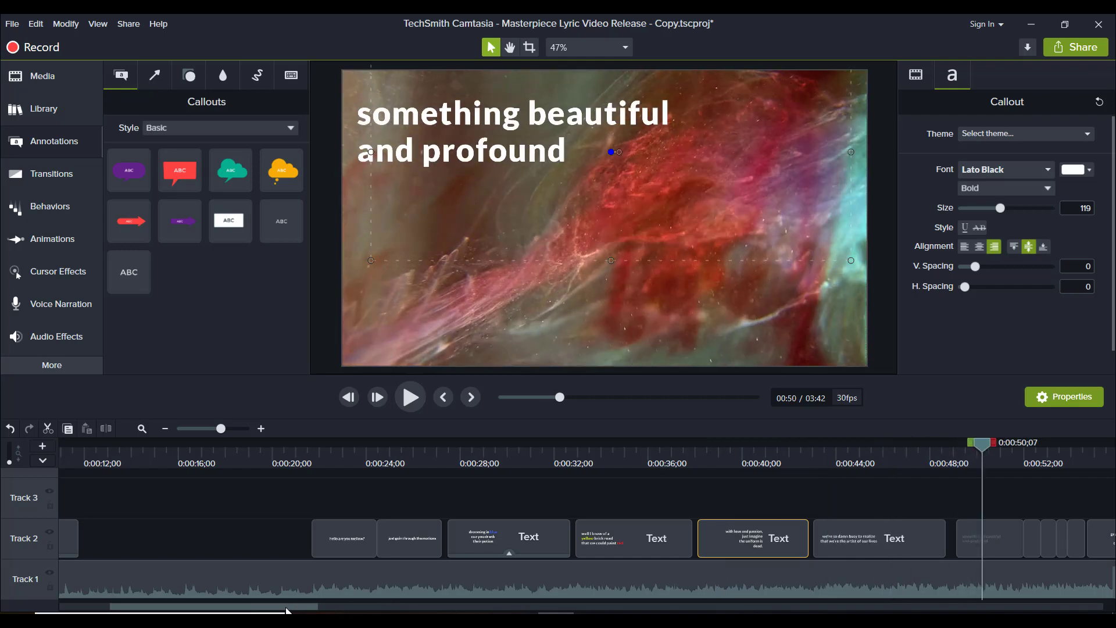
# Play from about 0:00:51 to check the lyric captions between "something beautiful and profound" and "grab the mic".
pyautogui.moveTo(287, 610); pyautogui.dragTo(366, 611)
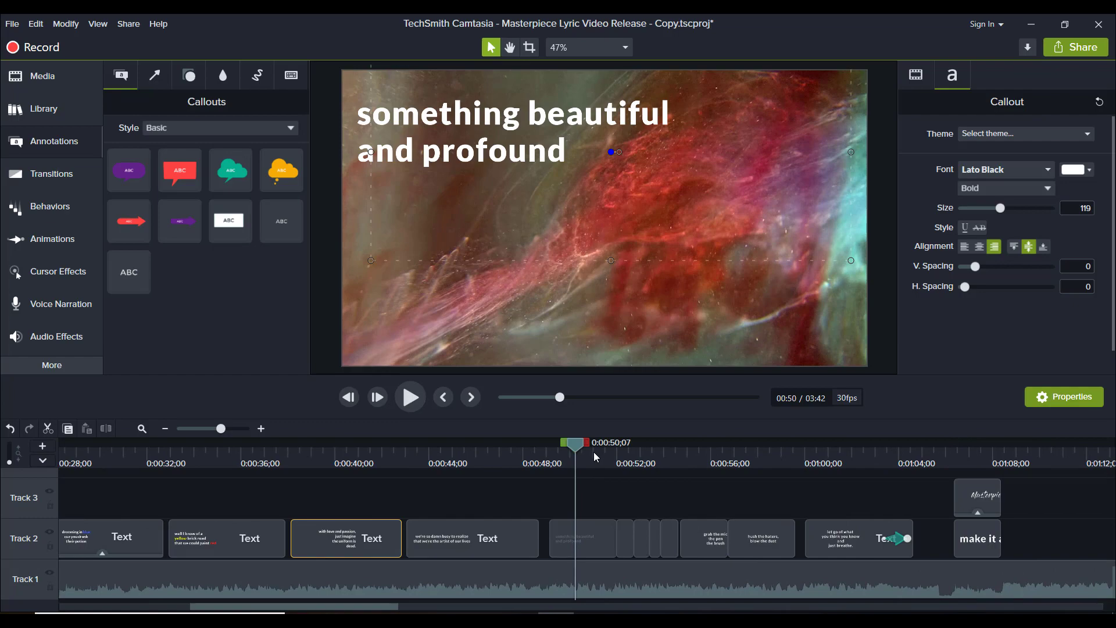
pyautogui.moveTo(594, 451); pyautogui.dragTo(617, 466)
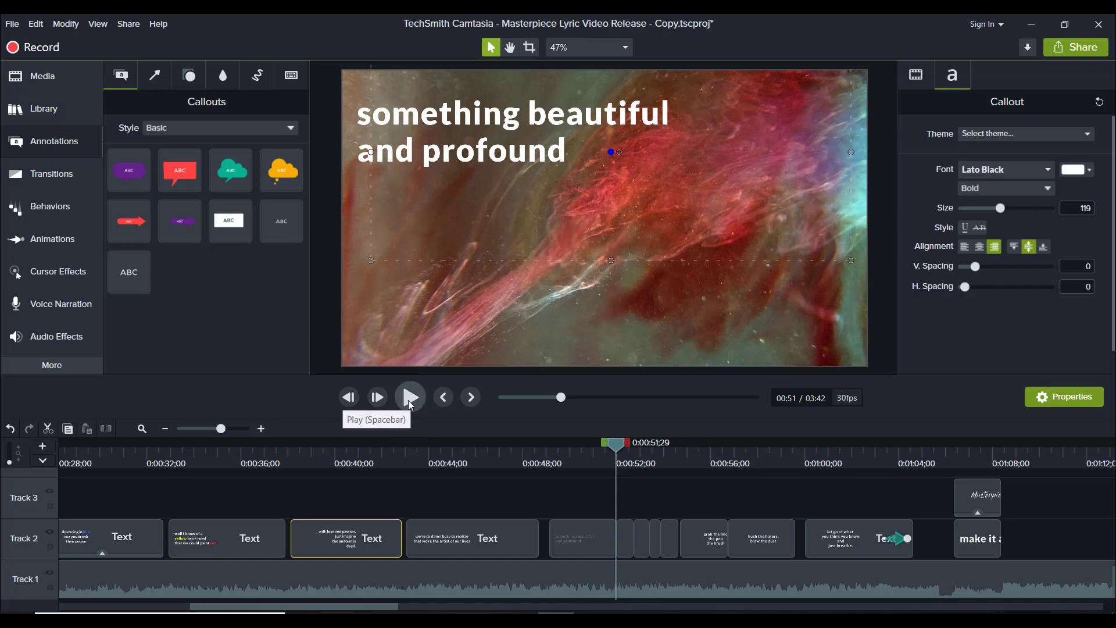
pyautogui.click(597, 455)
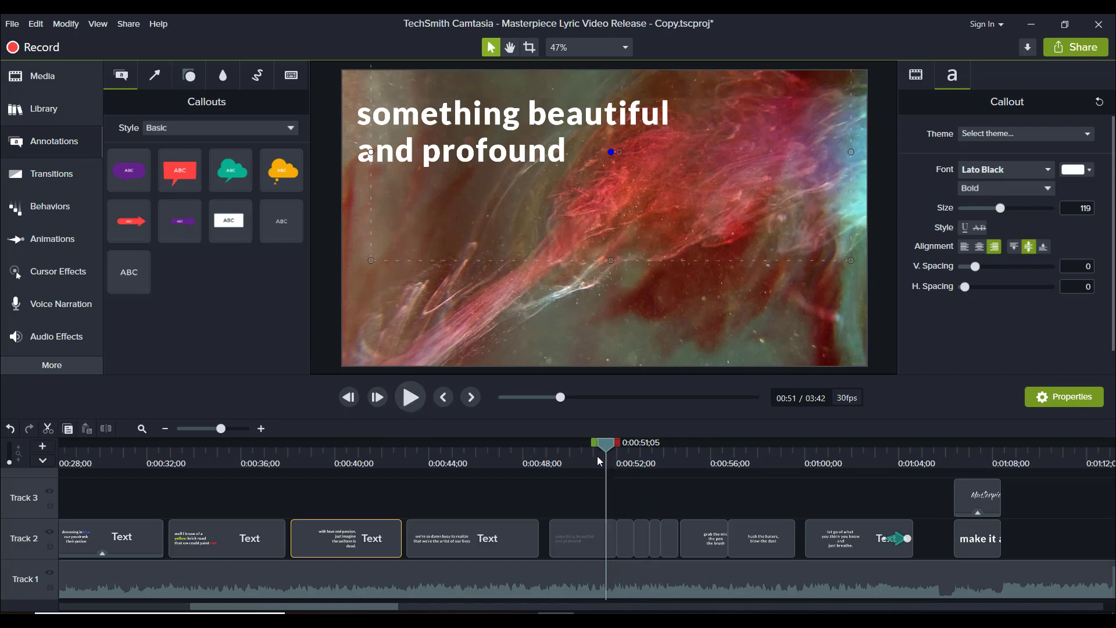
pyautogui.click(410, 398)
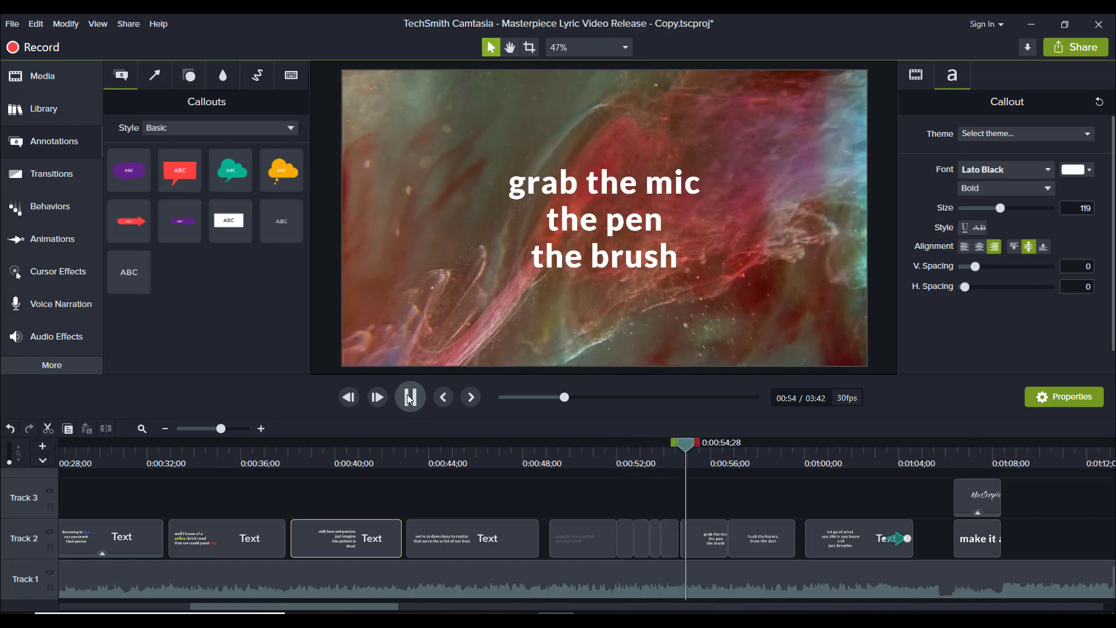
pyautogui.click(410, 398)
# Scrub between about 0:00:48 and 0:00:52 to examine the change from "something beautiful and profound" to "unlimited", and inspect the last one-word caption's properties.
pyautogui.click(618, 459)
pyautogui.moveTo(619, 460); pyautogui.dragTo(605, 461)
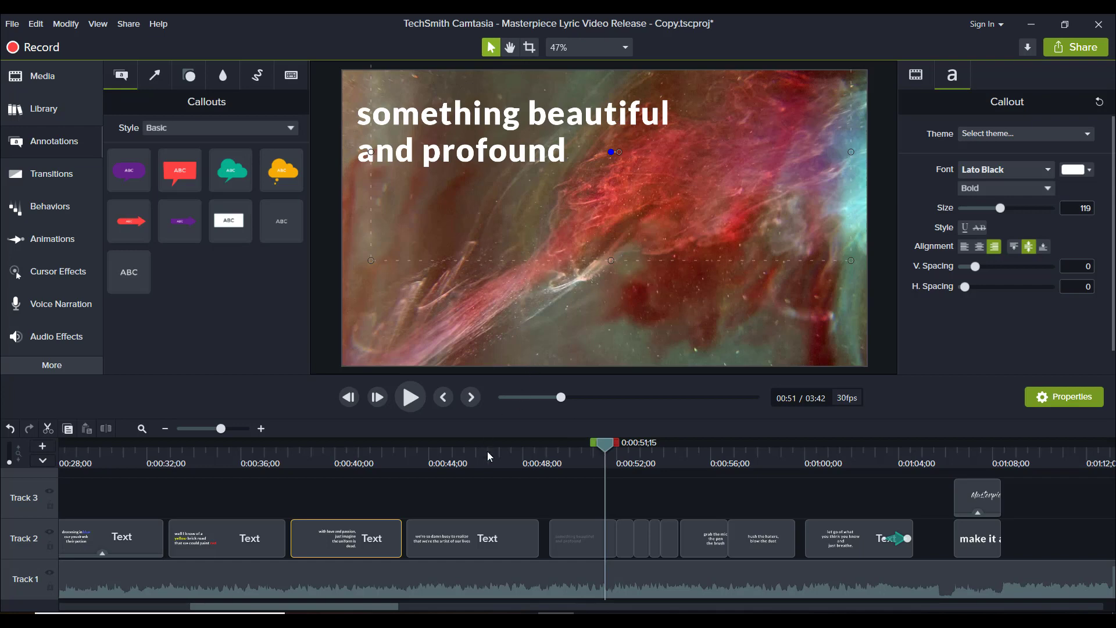
pyautogui.moveTo(605, 462); pyautogui.dragTo(617, 463)
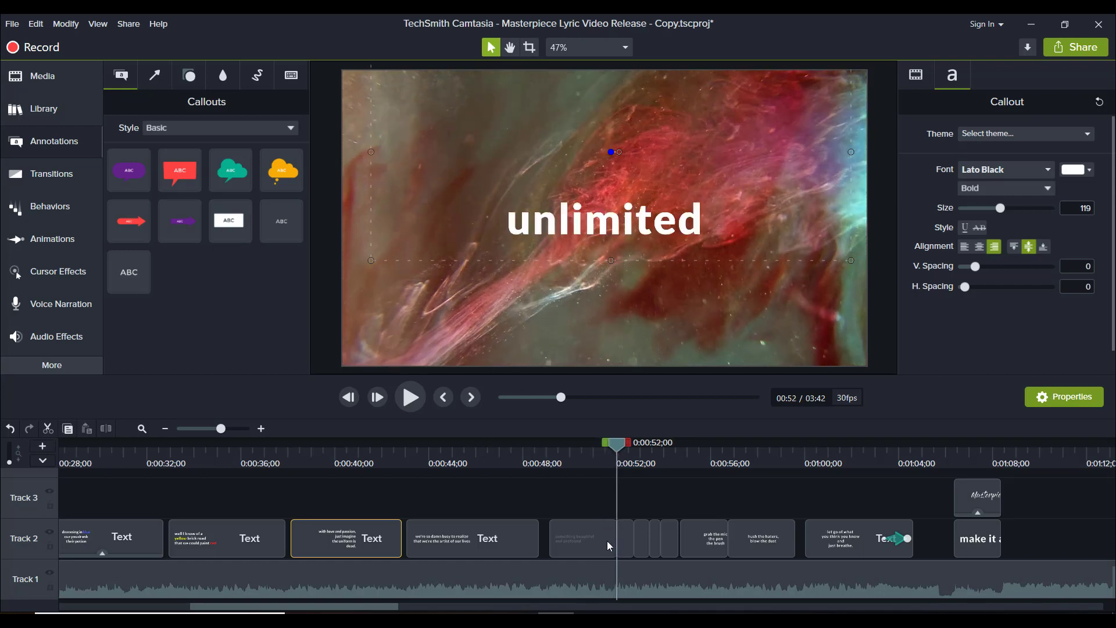
pyautogui.click(638, 536)
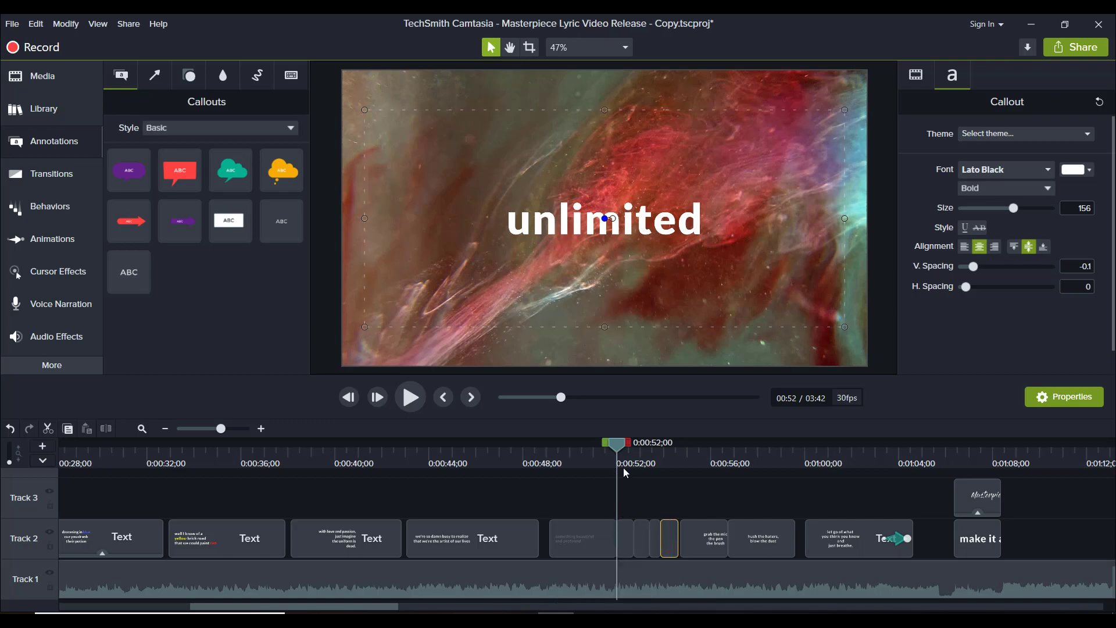
pyautogui.click(545, 452)
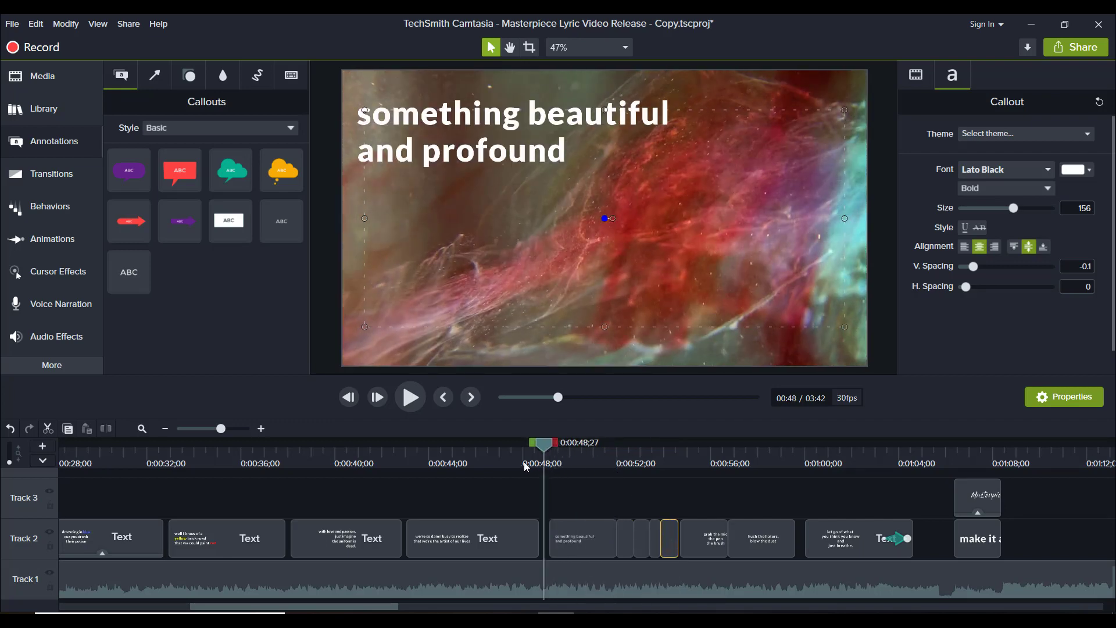
pyautogui.moveTo(526, 465); pyautogui.dragTo(617, 471)
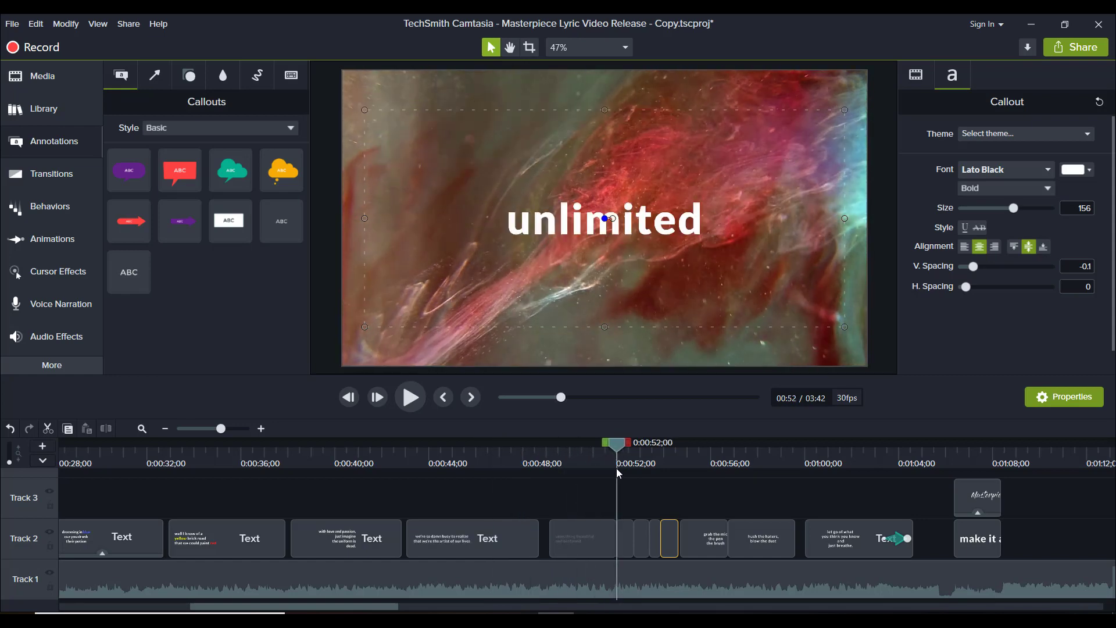
# Play from about 0:00:51 and again from 0:00:52 to check the timing of the "unlimited", "infinitive" and "unbound" captions.
pyautogui.click(605, 459)
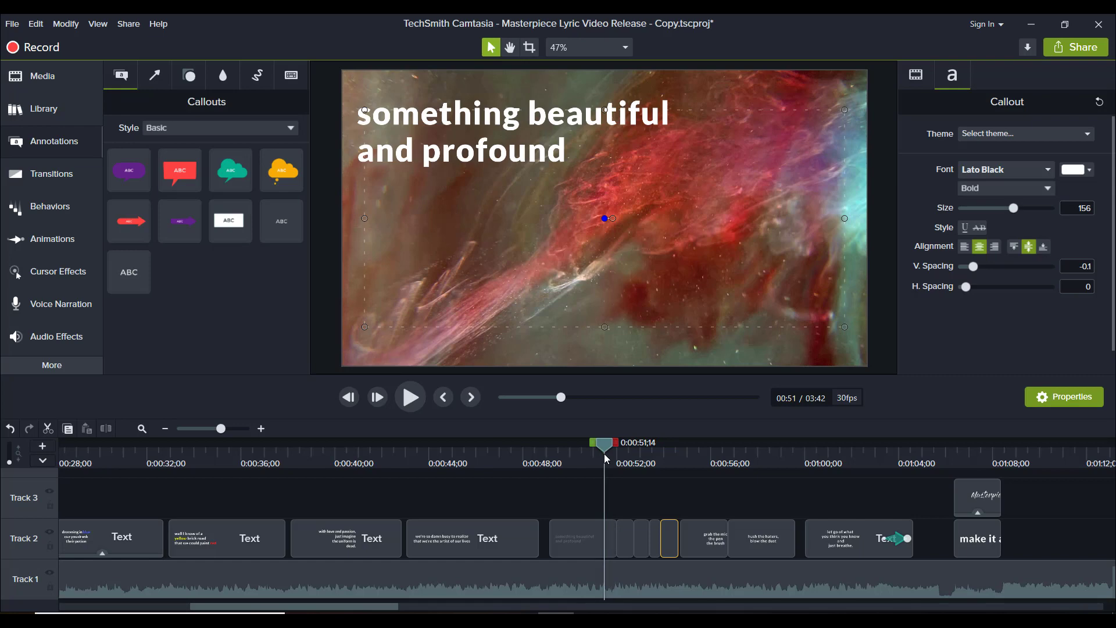
pyautogui.click(411, 402)
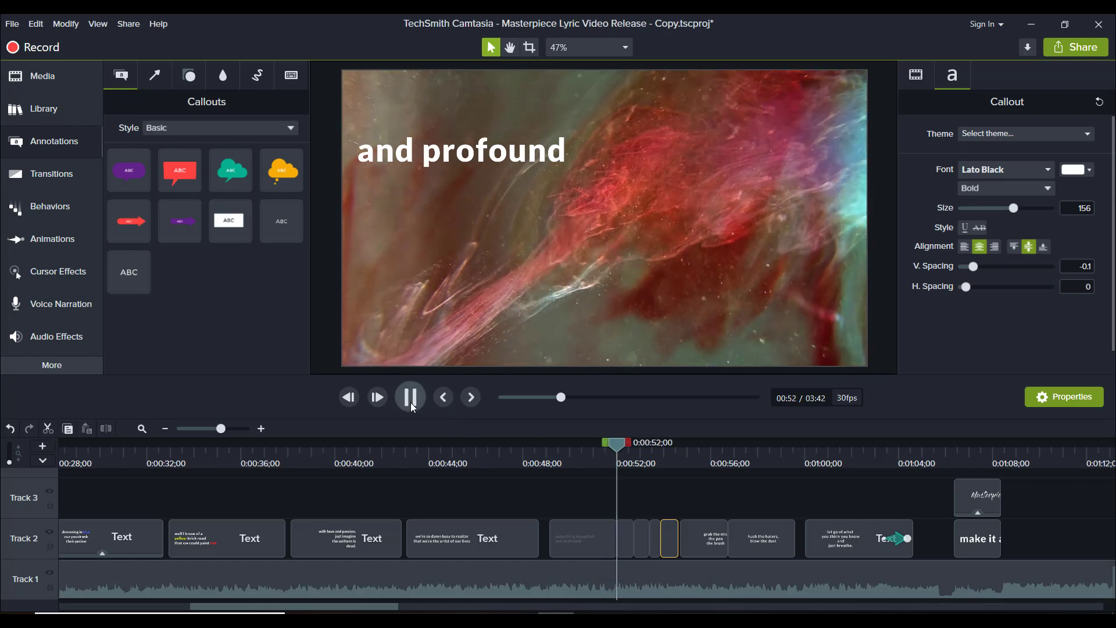
pyautogui.click(411, 403)
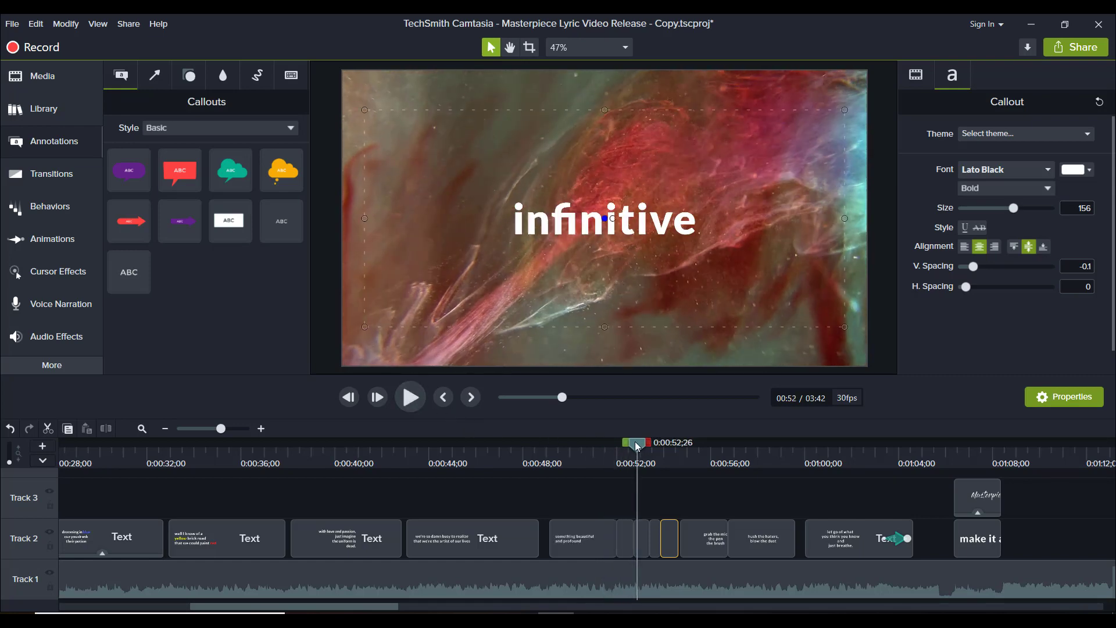
pyautogui.moveTo(638, 445); pyautogui.dragTo(628, 445)
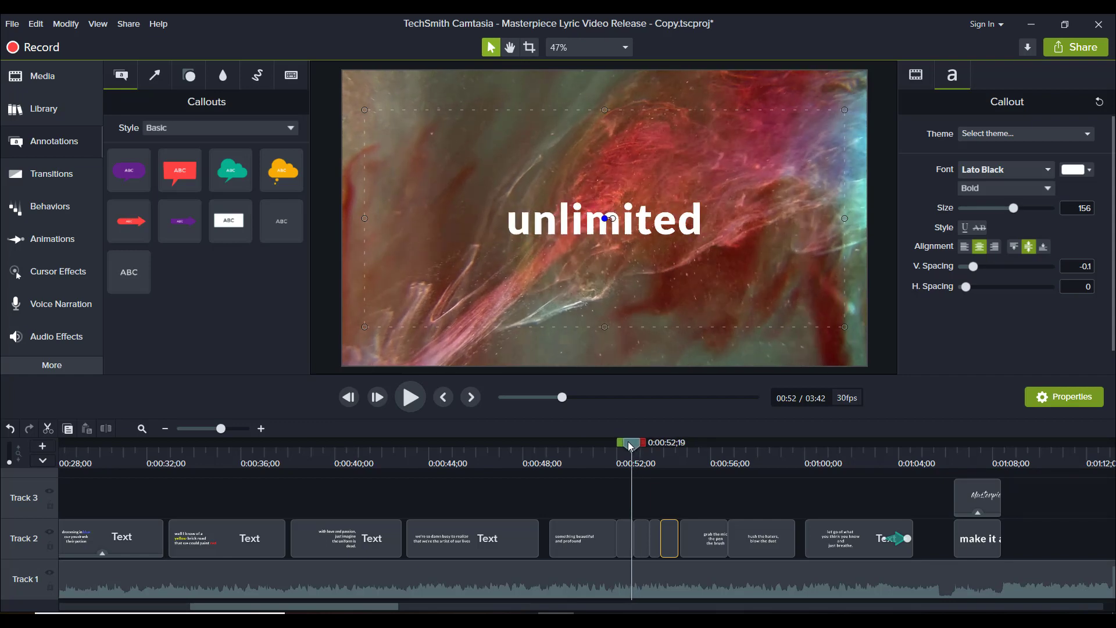
pyautogui.click(417, 403)
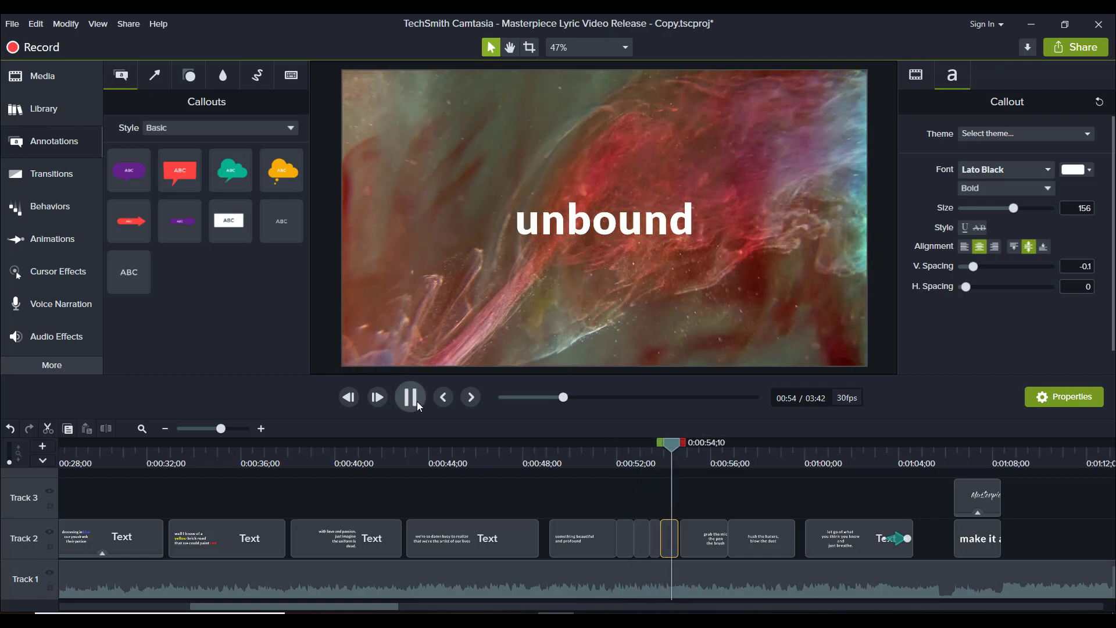
pyautogui.click(417, 402)
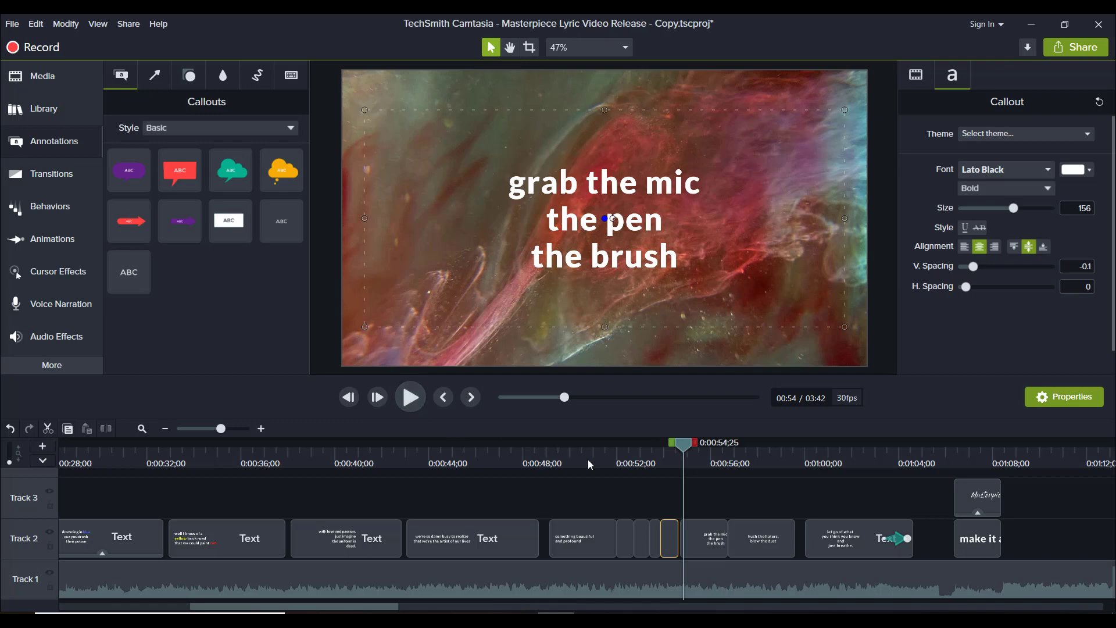
# Scrub to about 0:00:59 and play through the "let go of what you think you know" and "make it a Masterpiece" captions to about 0:01:10.
pyautogui.moveTo(626, 458)
pyautogui.mouseDown()
pyautogui.moveTo(669, 459)
pyautogui.moveTo(624, 470)
pyautogui.moveTo(852, 473)
pyautogui.moveTo(800, 494)
pyautogui.mouseUp()
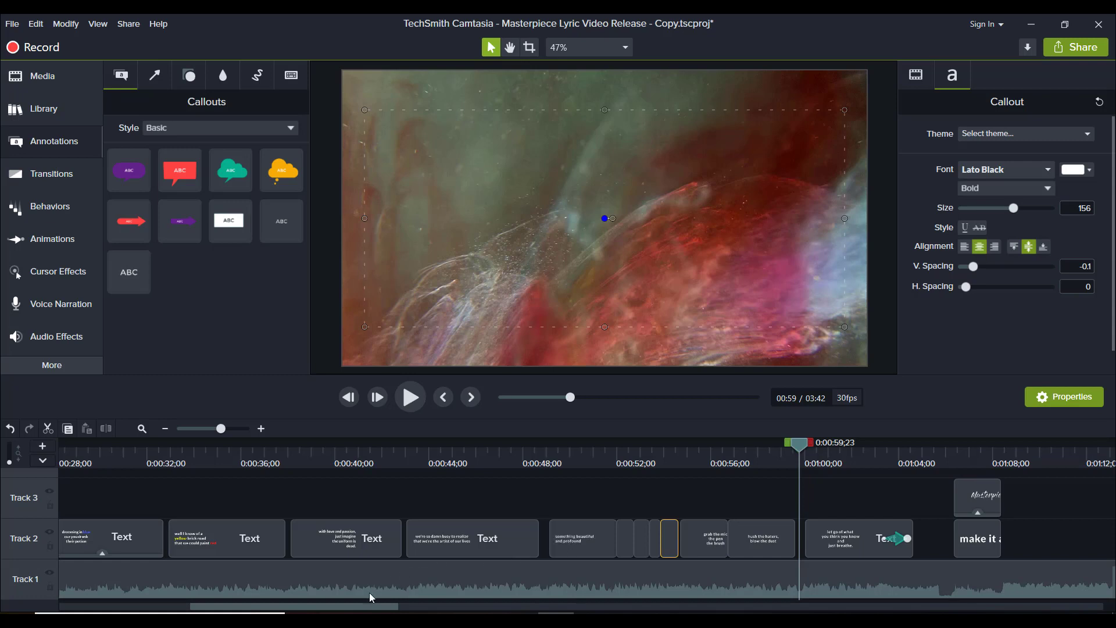
pyautogui.moveTo(374, 612); pyautogui.dragTo(415, 611)
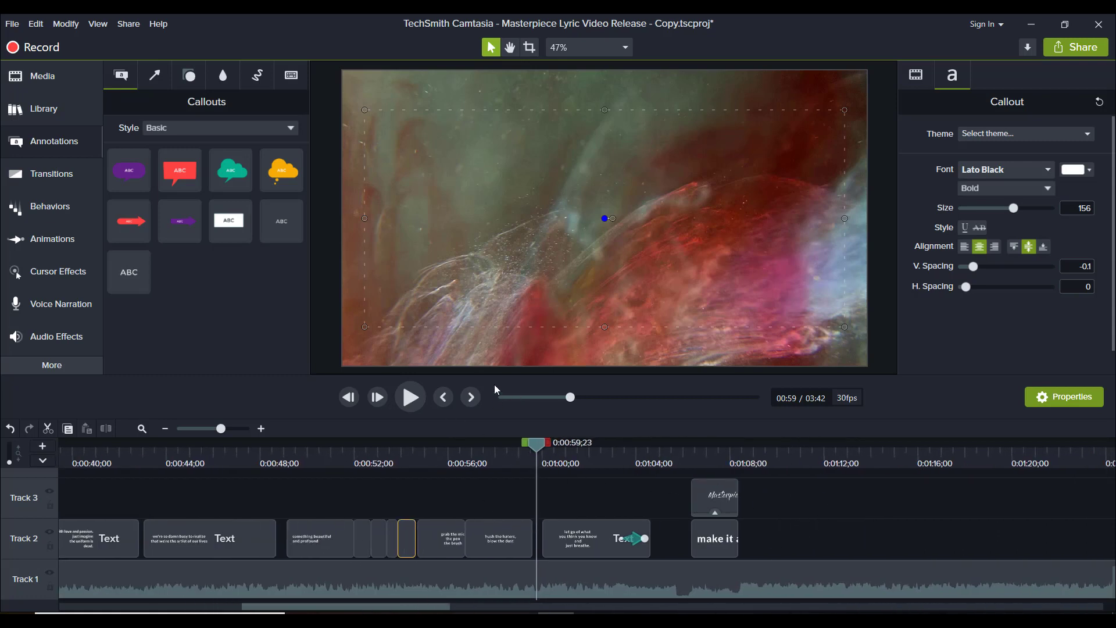
pyautogui.click(408, 399)
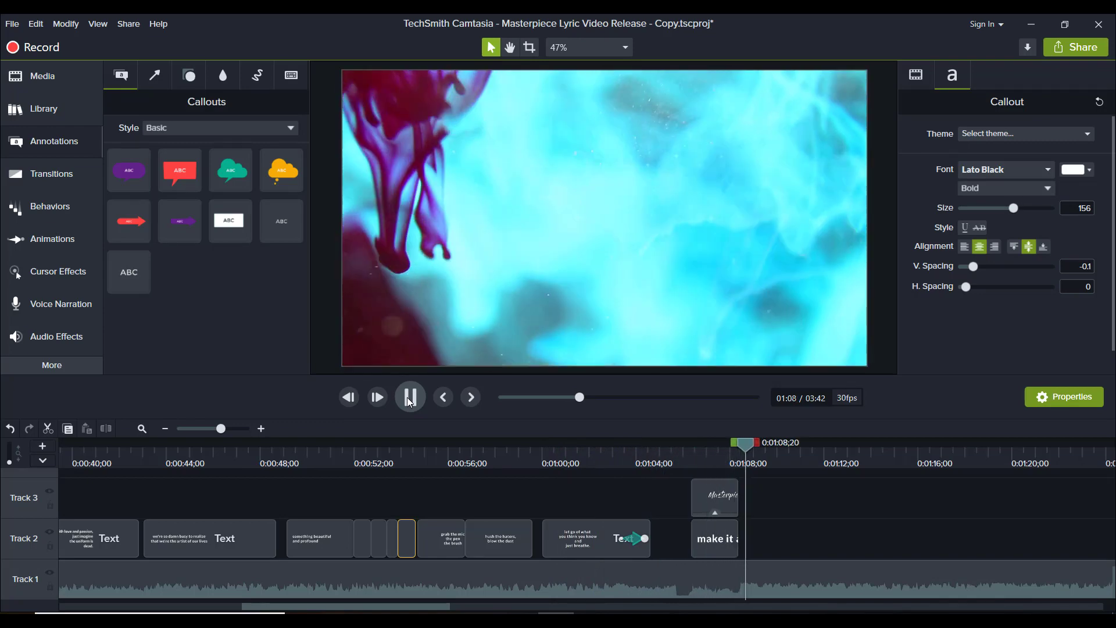
pyautogui.click(410, 398)
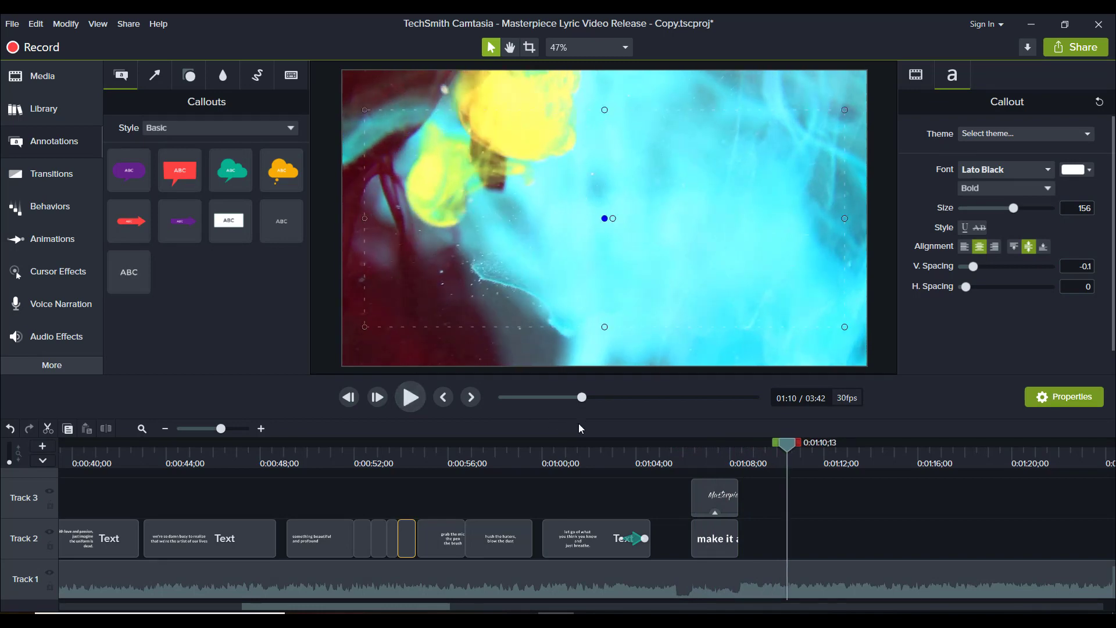
# Scrub across the "make it a Masterpiece" lyric around 0:01:07 and select its Track 2 and Track 3 callouts together.
pyautogui.moveTo(656, 461); pyautogui.dragTo(694, 461)
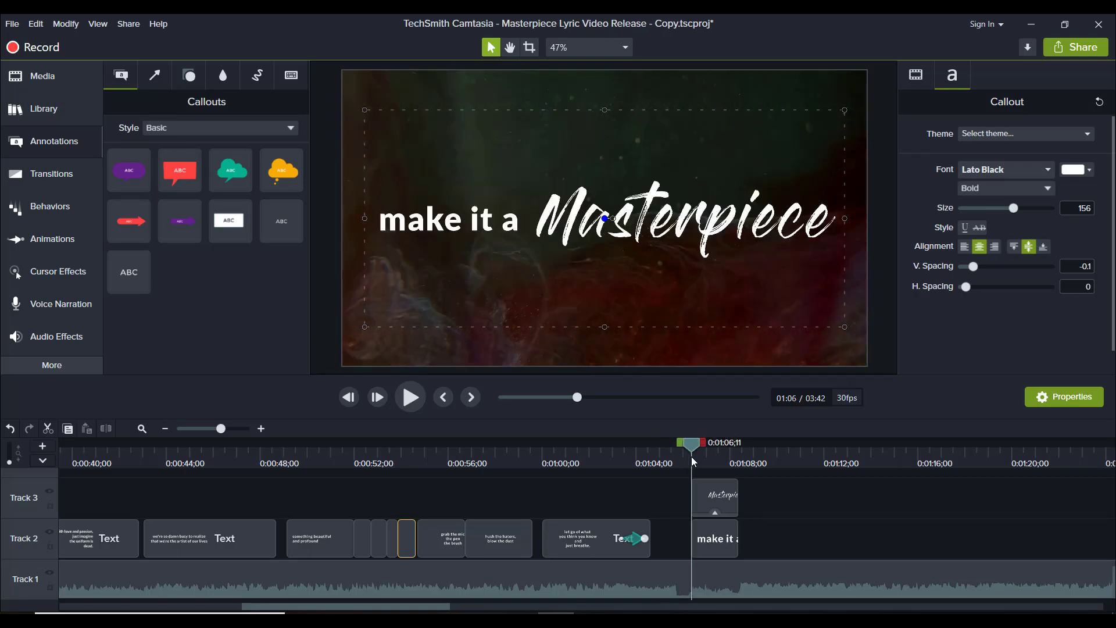
pyautogui.moveTo(693, 461); pyautogui.dragTo(720, 457)
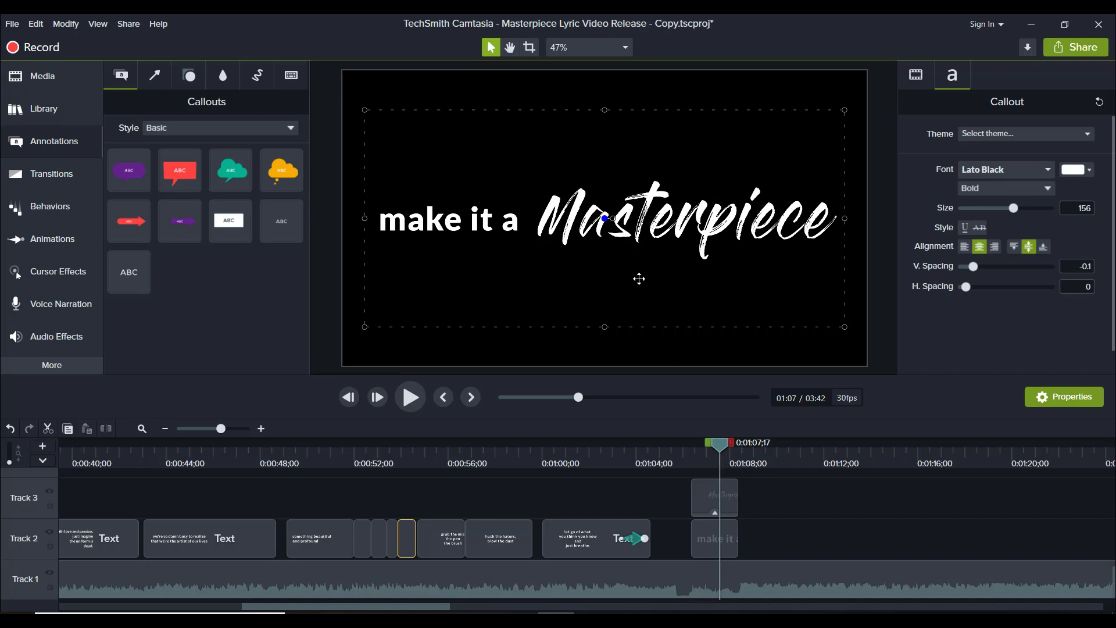
pyautogui.moveTo(759, 509); pyautogui.dragTo(690, 542)
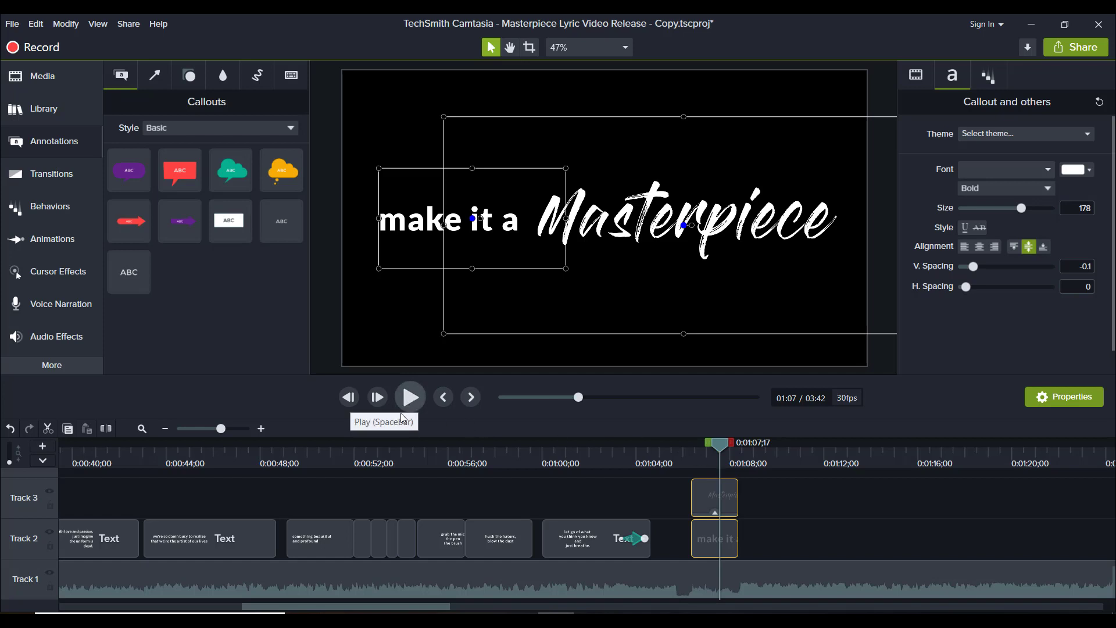
# View the "cheer up babe, I got you" caption at about 0:01:33, check the lyrics in the Masterpiece Google Docs document, and return to Camtasia.
pyautogui.moveTo(356, 607); pyautogui.dragTo(500, 607)
pyautogui.click(591, 463)
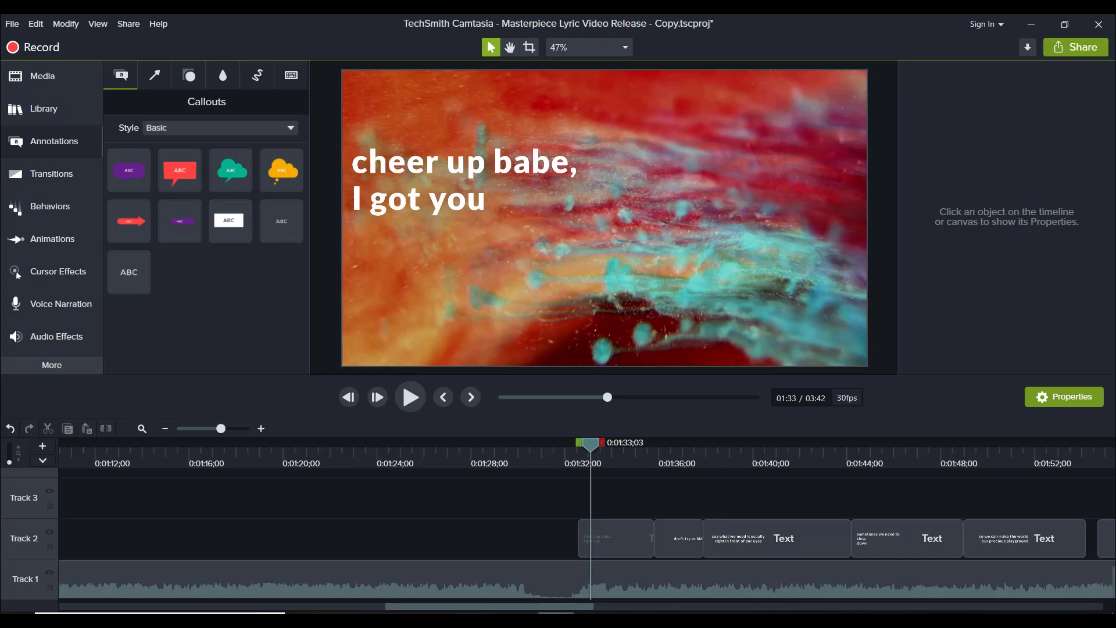
pyautogui.hotkey('alt', 'Tab')
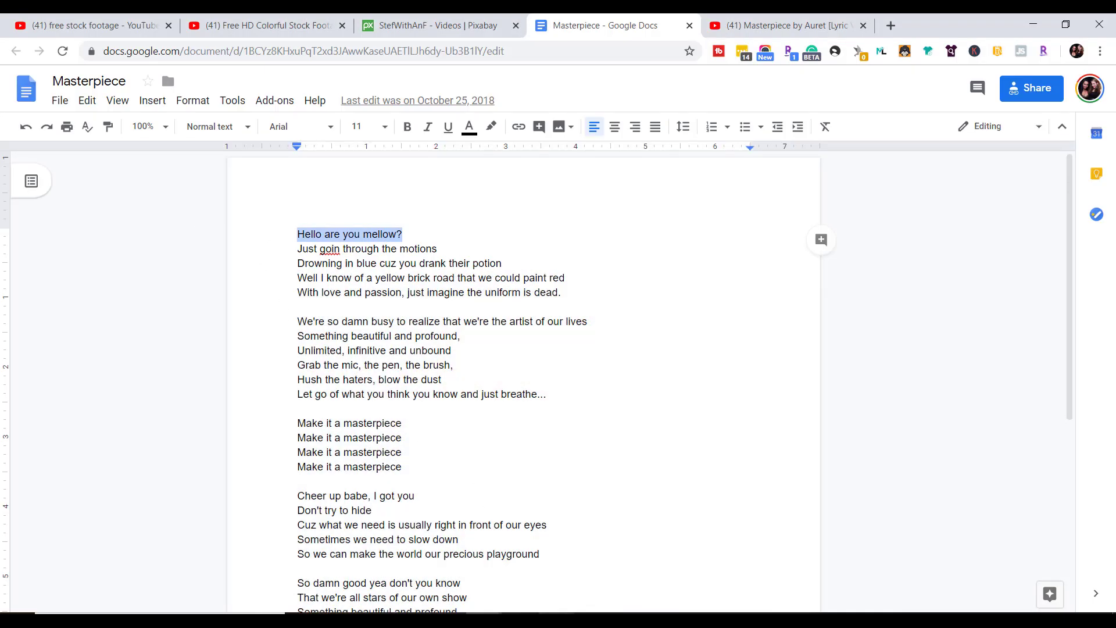
pyautogui.moveTo(555, 620)
pyautogui.hotkey('alt', 'Tab')
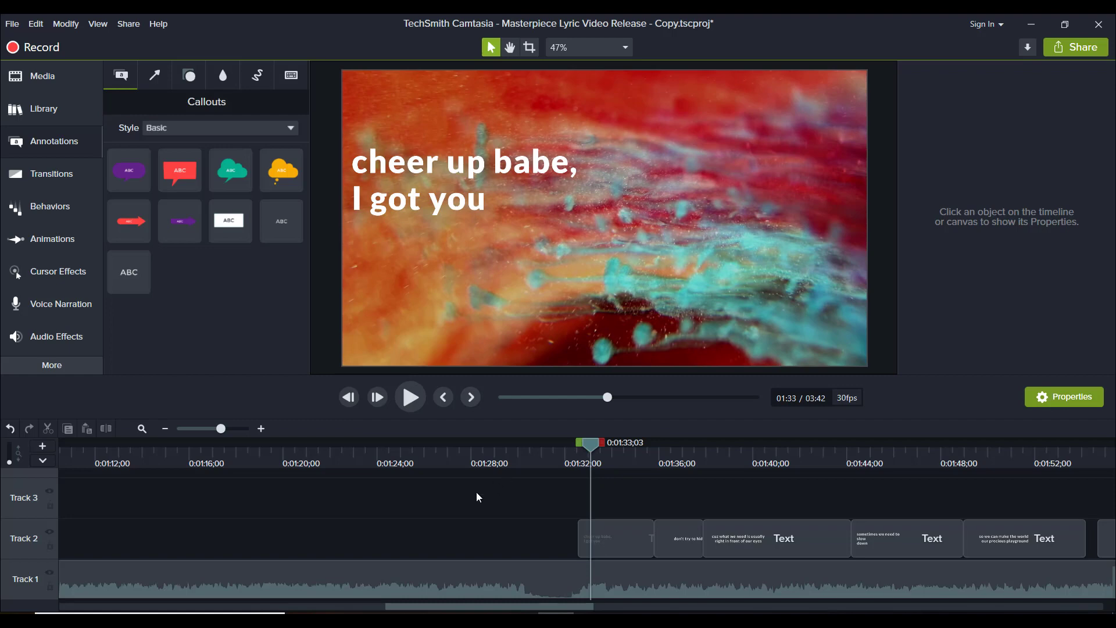
# Scrub from about 0:01:32 to 0:01:43 to examine the captions from "cheer up babe" to "cuz what we need is usually right in front of our eyes".
pyautogui.moveTo(476, 498); pyautogui.dragTo(841, 532)
pyautogui.click(528, 531)
pyautogui.click(572, 460)
pyautogui.moveTo(573, 463); pyautogui.dragTo(830, 457)
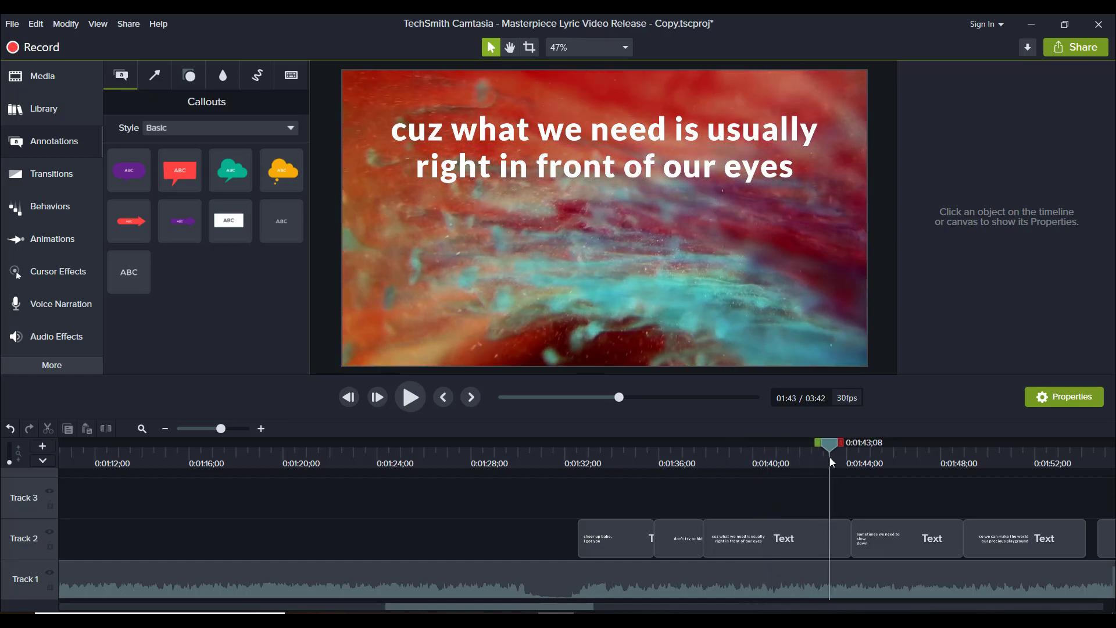
# Play the captions from about 0:01:32 to 0:01:38, through "don't try to hide" to "cuz what we need is usually right in front of our eyes".
pyautogui.click(574, 465)
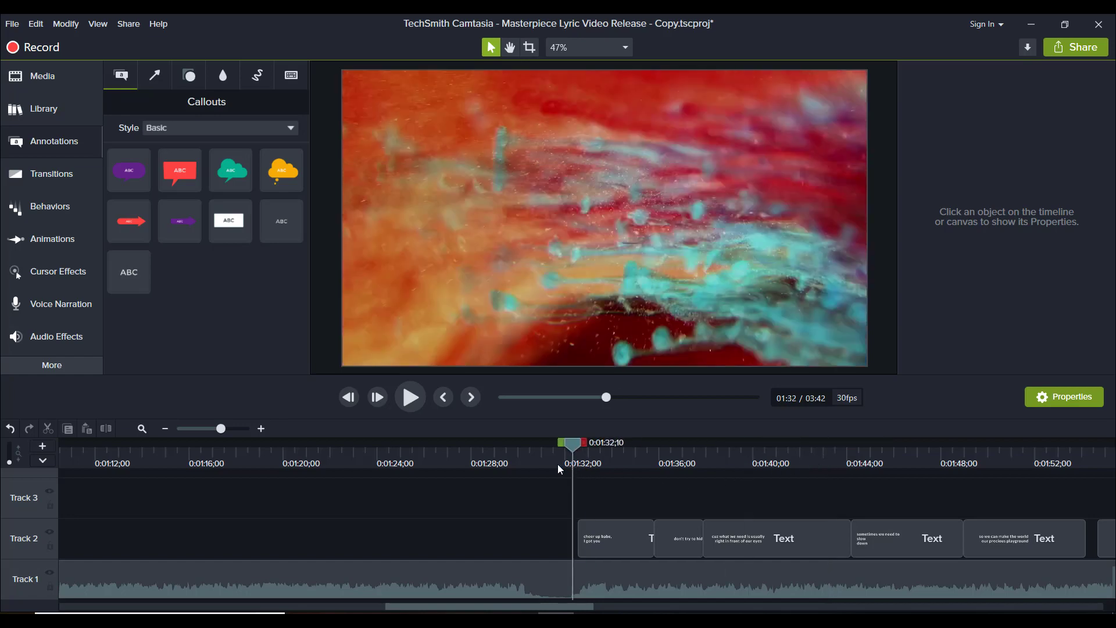
pyautogui.click(409, 399)
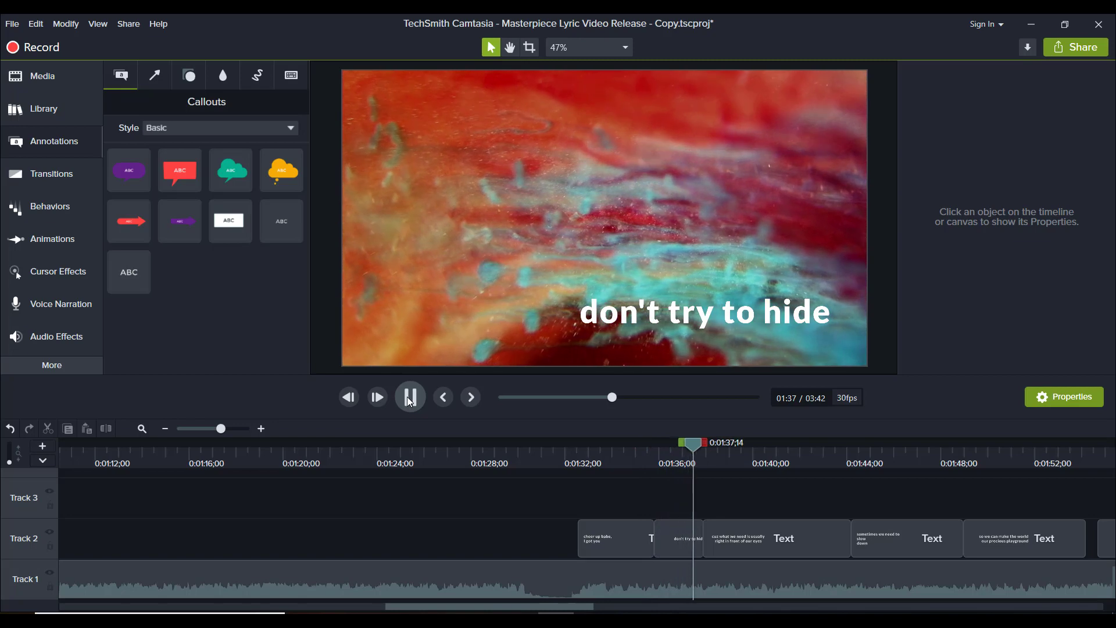
pyautogui.click(409, 399)
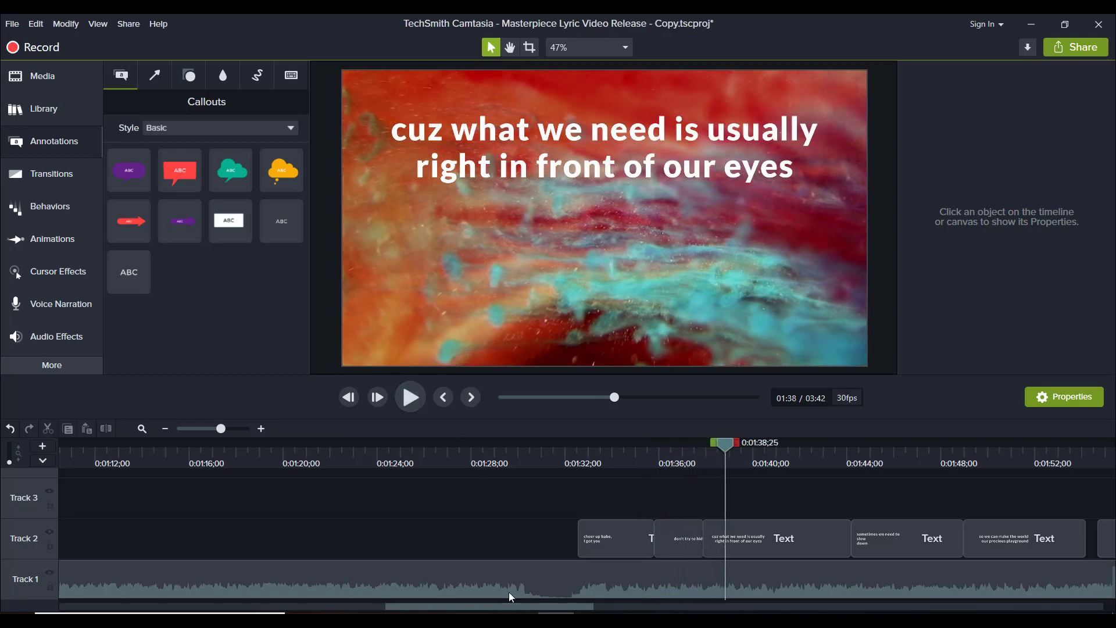
# Scrub from about 0:01:38 past the "unlimited" caption at 0:02:03 to the "make it a Masterpiece" lyric at about 0:02:18.
pyautogui.moveTo(509, 607); pyautogui.dragTo(606, 608)
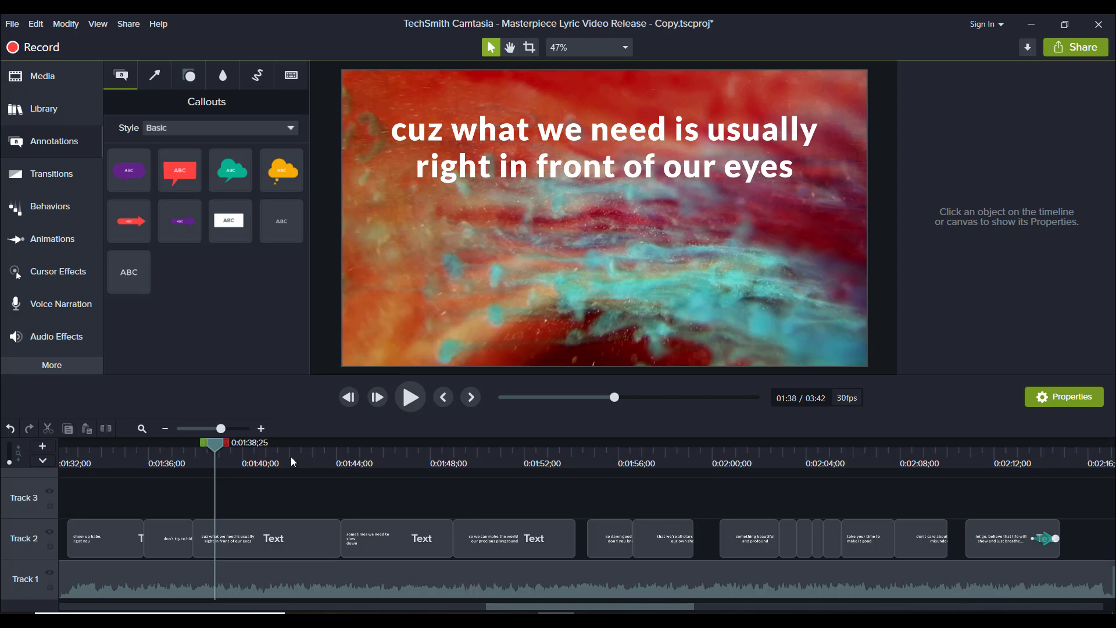
pyautogui.moveTo(291, 456); pyautogui.dragTo(793, 476)
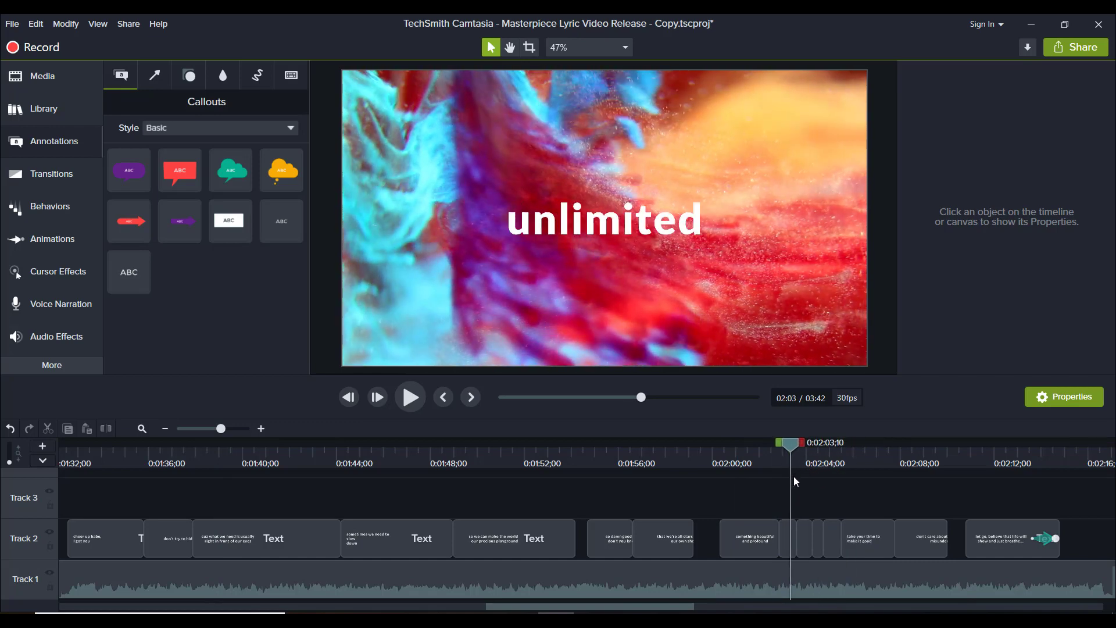
pyautogui.moveTo(655, 605); pyautogui.dragTo(813, 602)
pyautogui.click(336, 451)
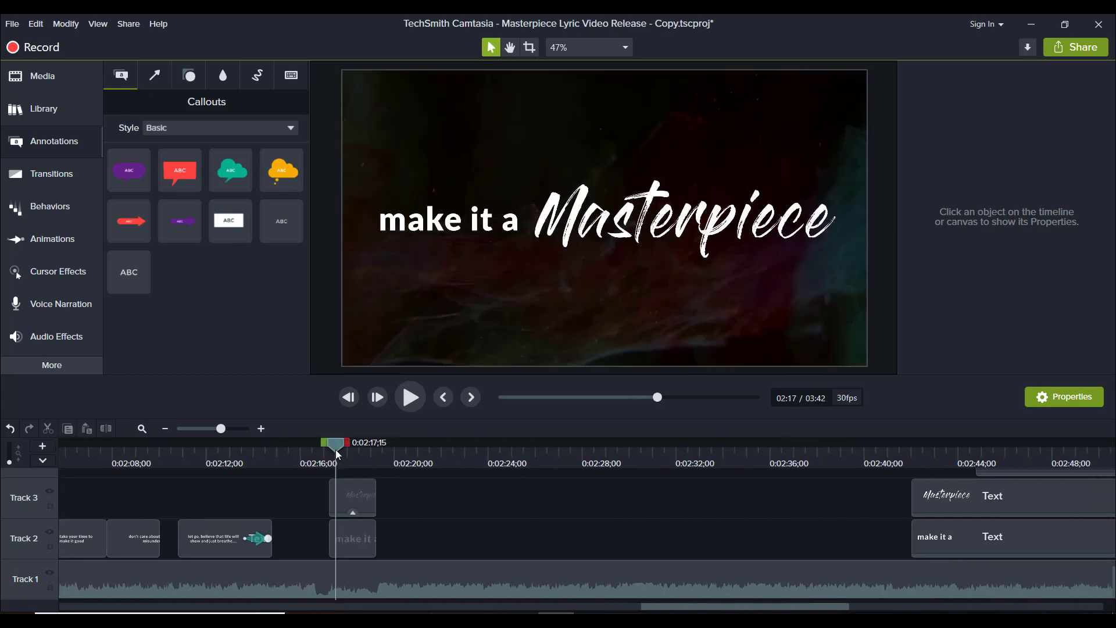
pyautogui.moveTo(336, 449)
pyautogui.mouseDown()
pyautogui.moveTo(424, 459)
pyautogui.moveTo(340, 454)
pyautogui.moveTo(352, 458)
pyautogui.mouseUp()
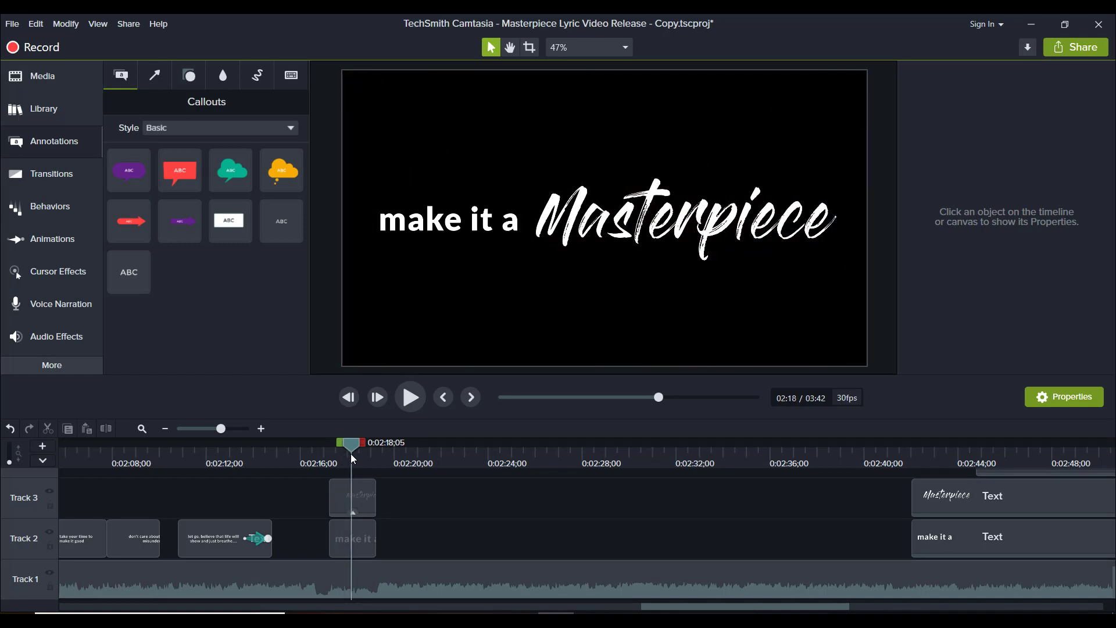
# Select the Track 3 "Masterpiece" callout at 0:02:18, browse the available behaviors, and view the During settings of its Explode behavior.
pyautogui.click(354, 493)
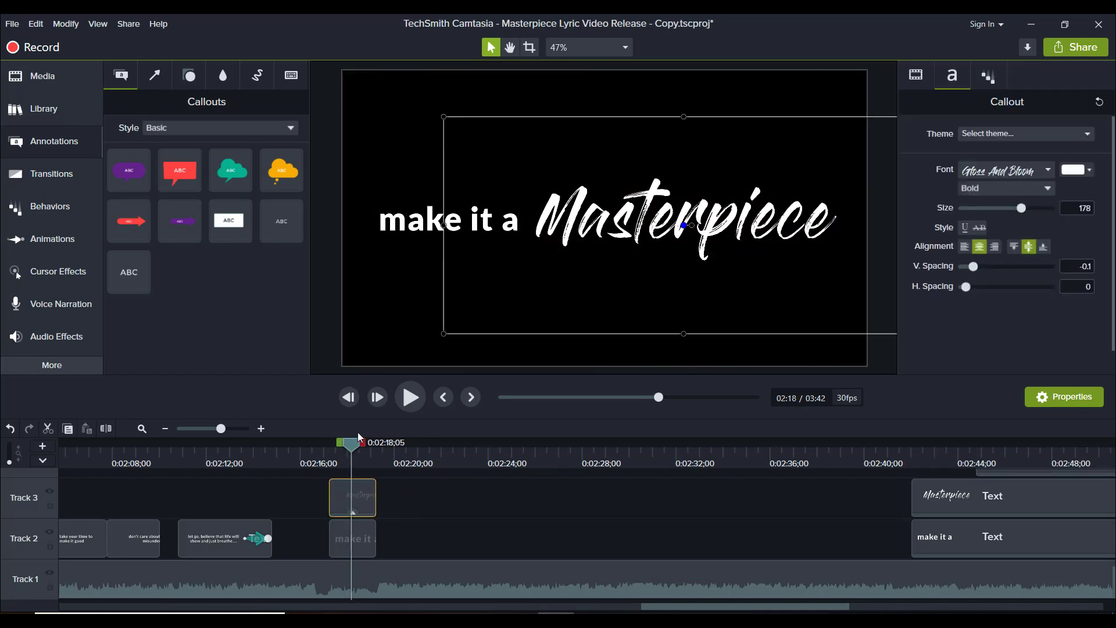
pyautogui.click(50, 207)
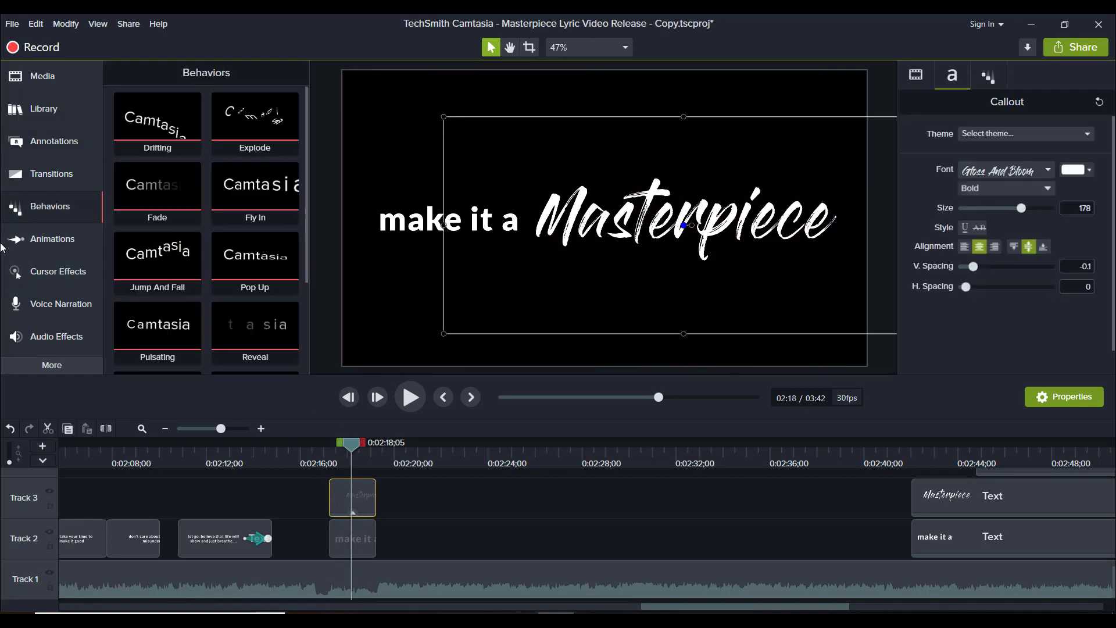
pyautogui.scroll(-2, 210, 245)
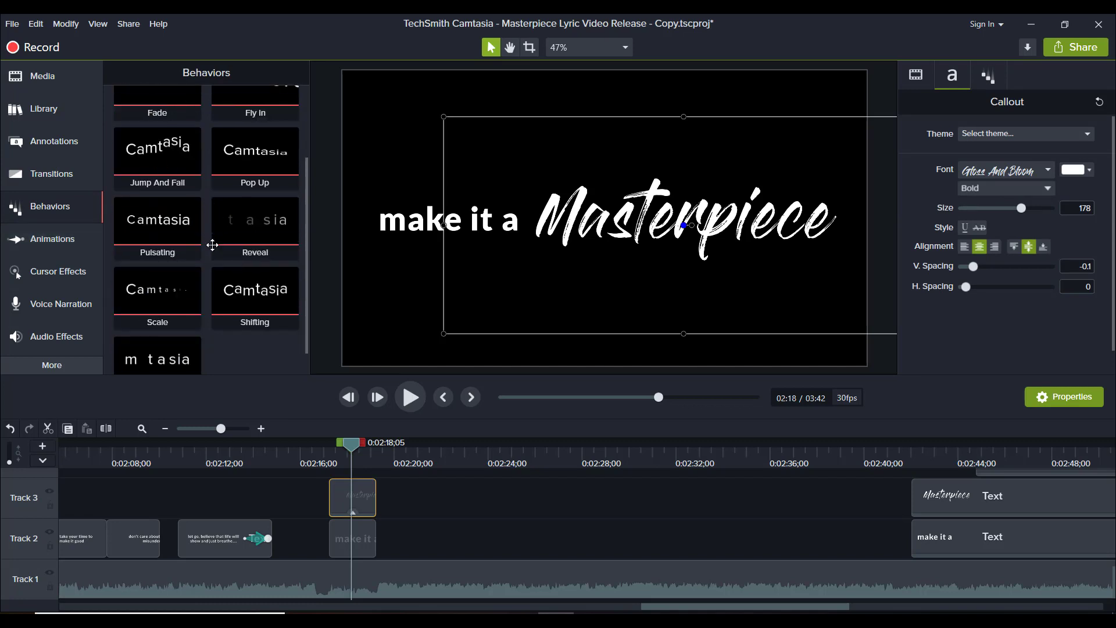
pyautogui.scroll(2, 213, 249)
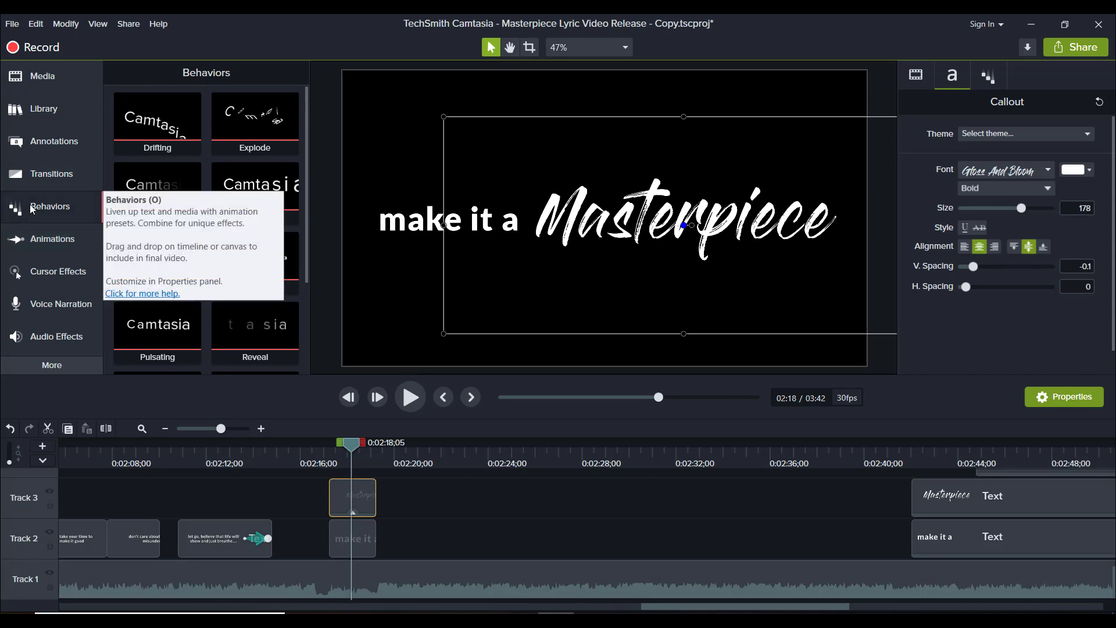
pyautogui.click(990, 75)
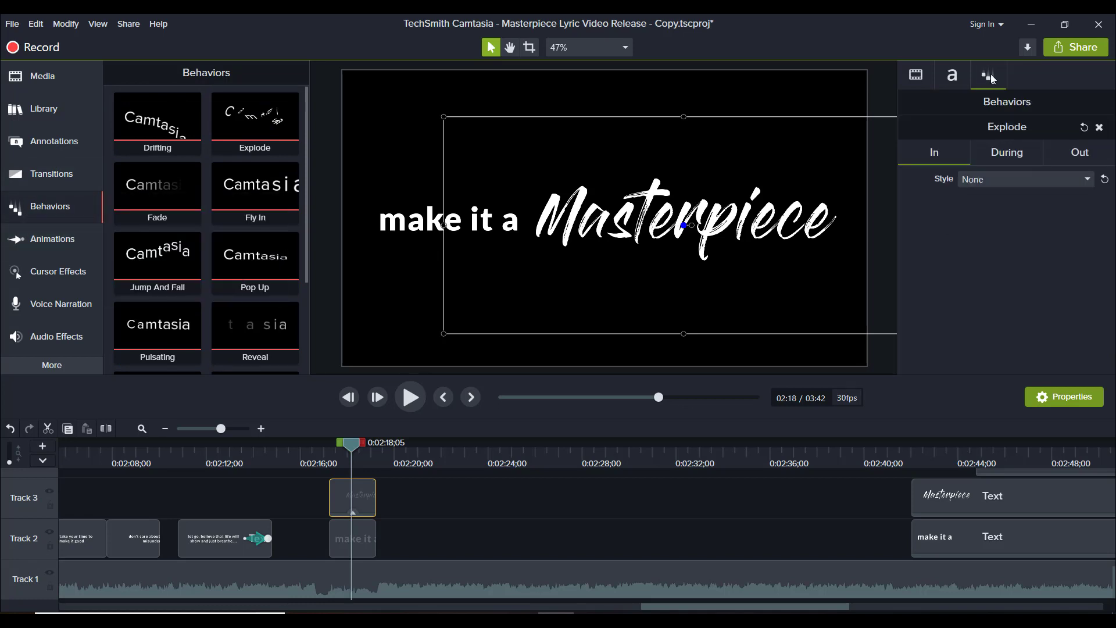
pyautogui.click(1004, 155)
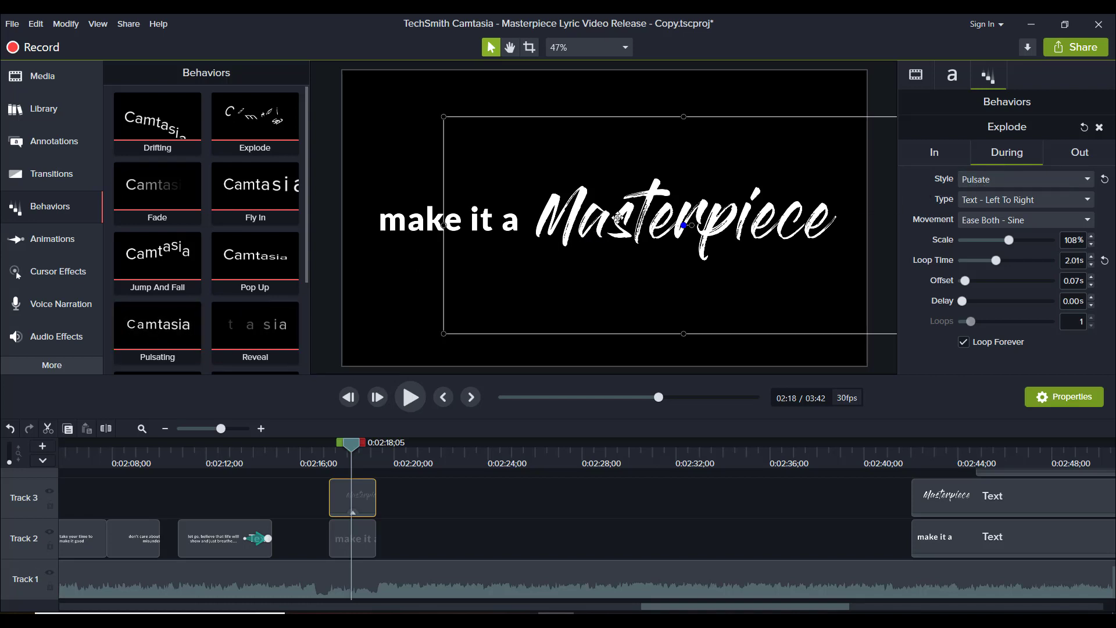
# Play the "make it a Masterpiece" lyric from about 0:02:16 to 0:02:21 to check its animation.
pyautogui.click(316, 461)
pyautogui.click(410, 397)
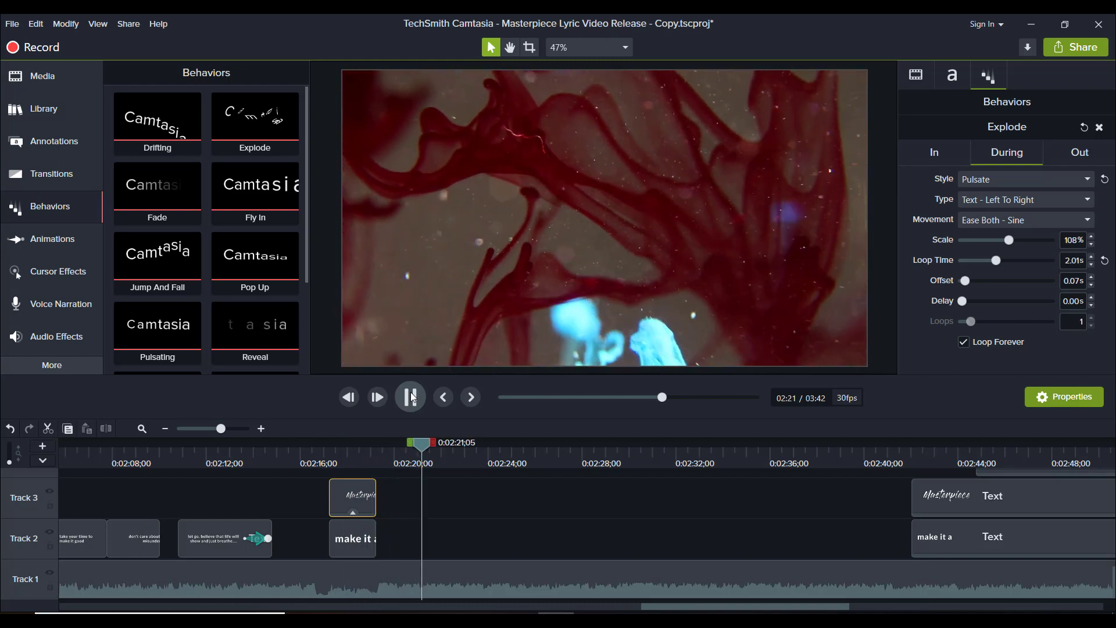
pyautogui.click(413, 395)
# Go to the end of the timeline and play the closing "Masterpiece by Auret" title from about 0:03:24 to 0:03:39.
pyautogui.moveTo(690, 610); pyautogui.dragTo(855, 612)
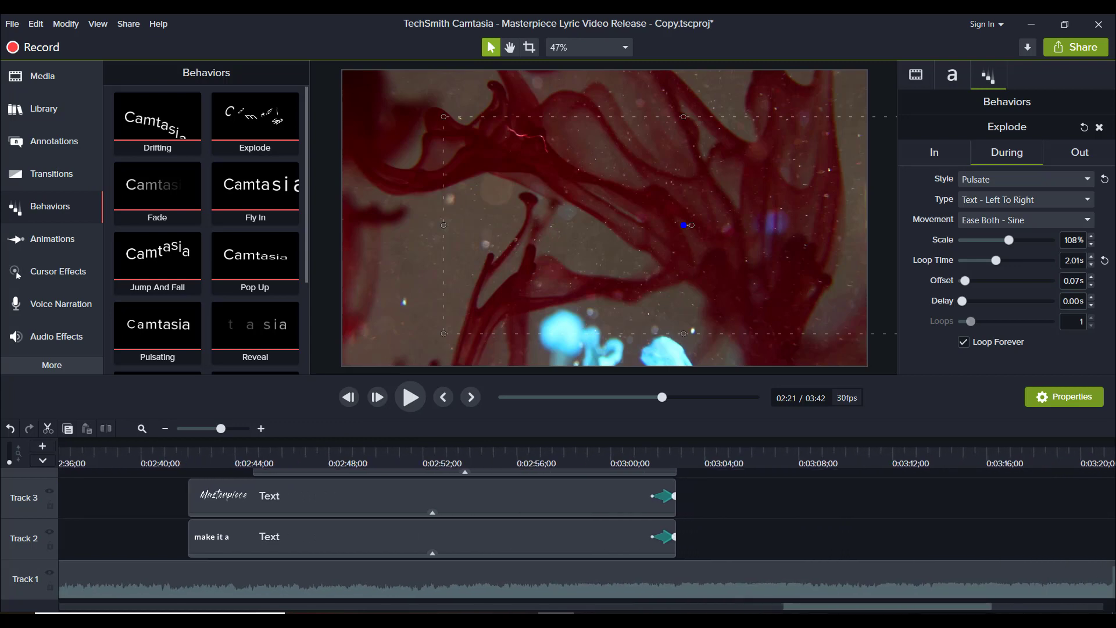
pyautogui.moveTo(855, 612)
pyautogui.mouseDown()
pyautogui.moveTo(868, 611)
pyautogui.moveTo(853, 612)
pyautogui.mouseUp()
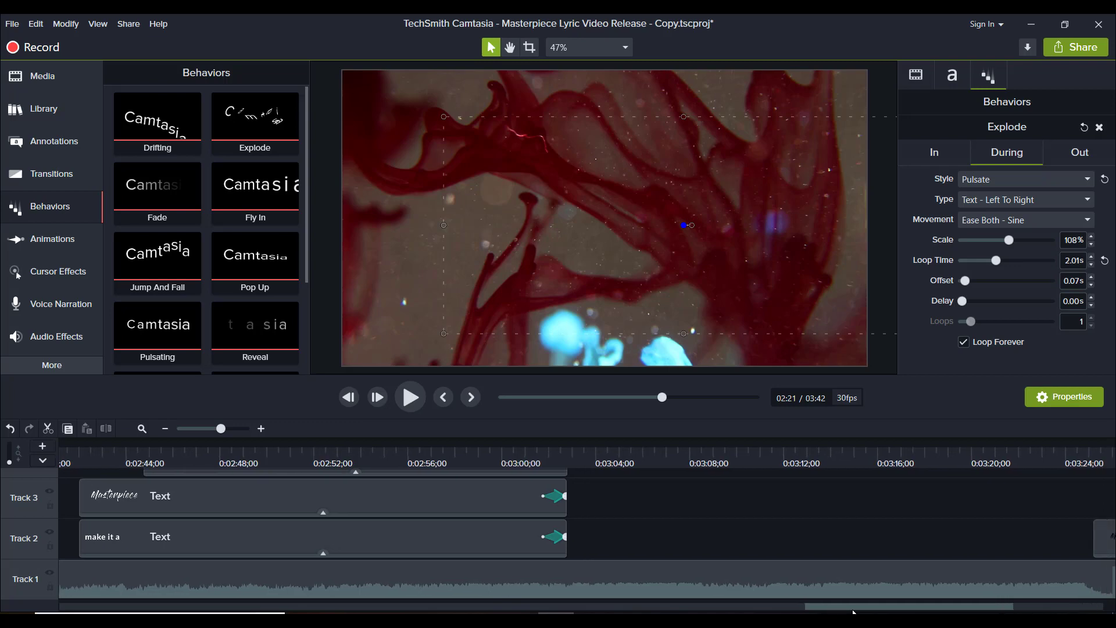
pyautogui.click(483, 451)
pyautogui.click(661, 467)
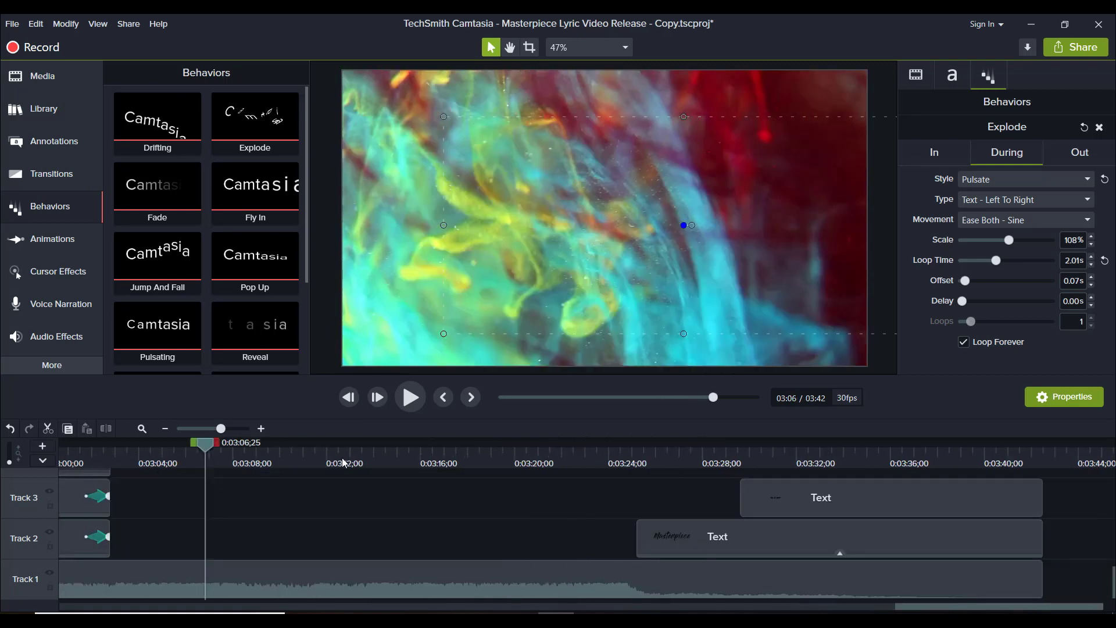
pyautogui.click(342, 459)
pyautogui.moveTo(344, 463); pyautogui.dragTo(524, 458)
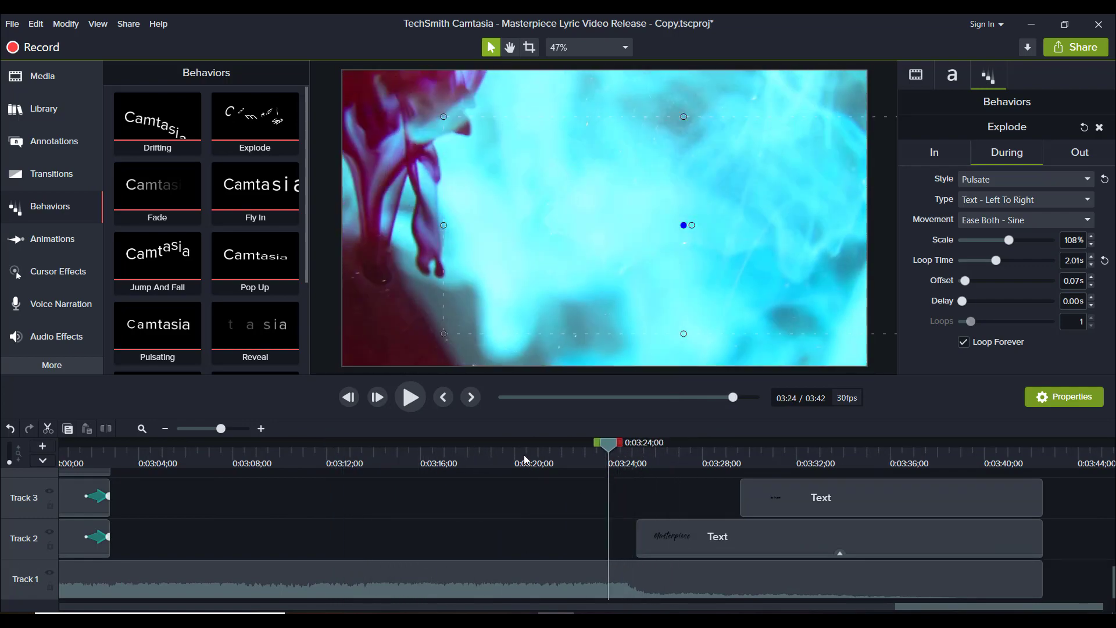
pyautogui.click(413, 406)
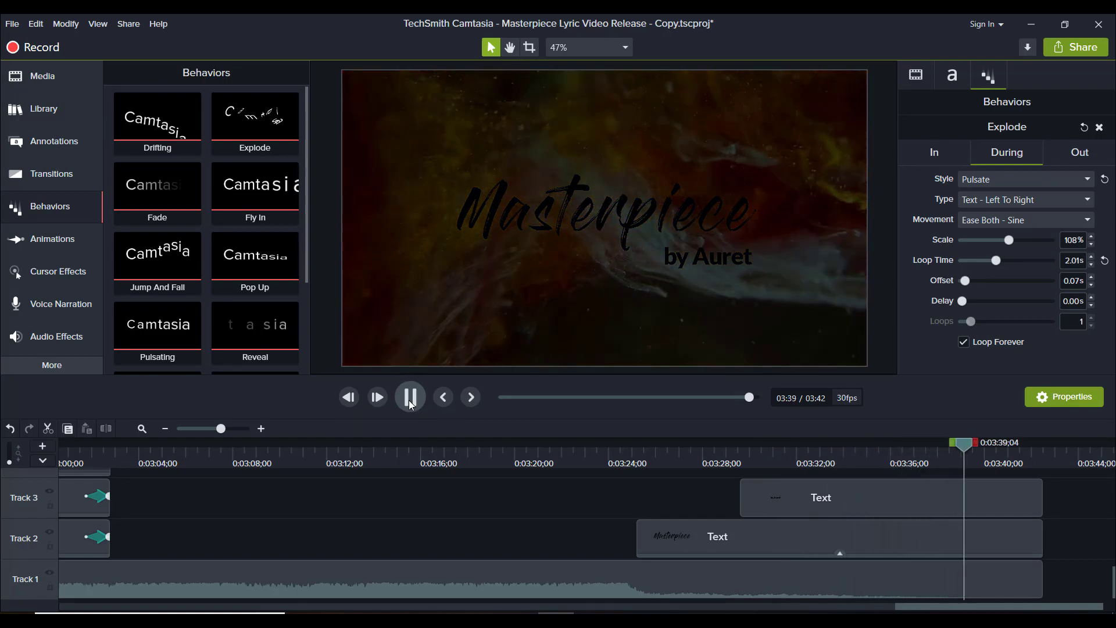
pyautogui.click(410, 400)
# Return to the start of the timeline and view the frames at about 0:00:14, 0:00:23 and 0:00:26 with the opening lyric captions.
pyautogui.click(445, 506)
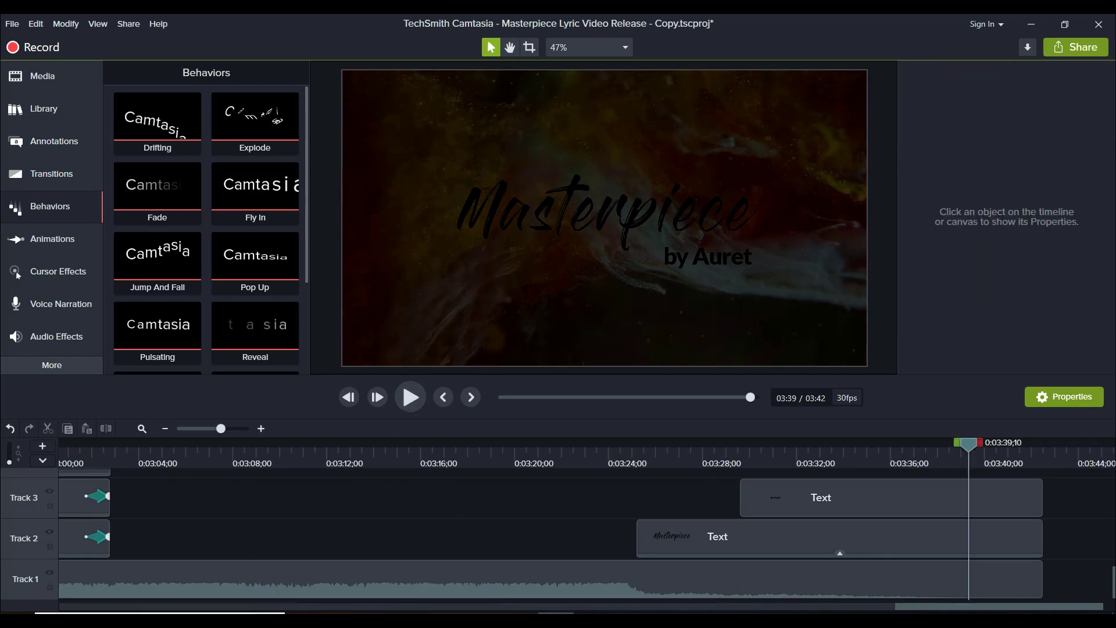
pyautogui.click(114, 609)
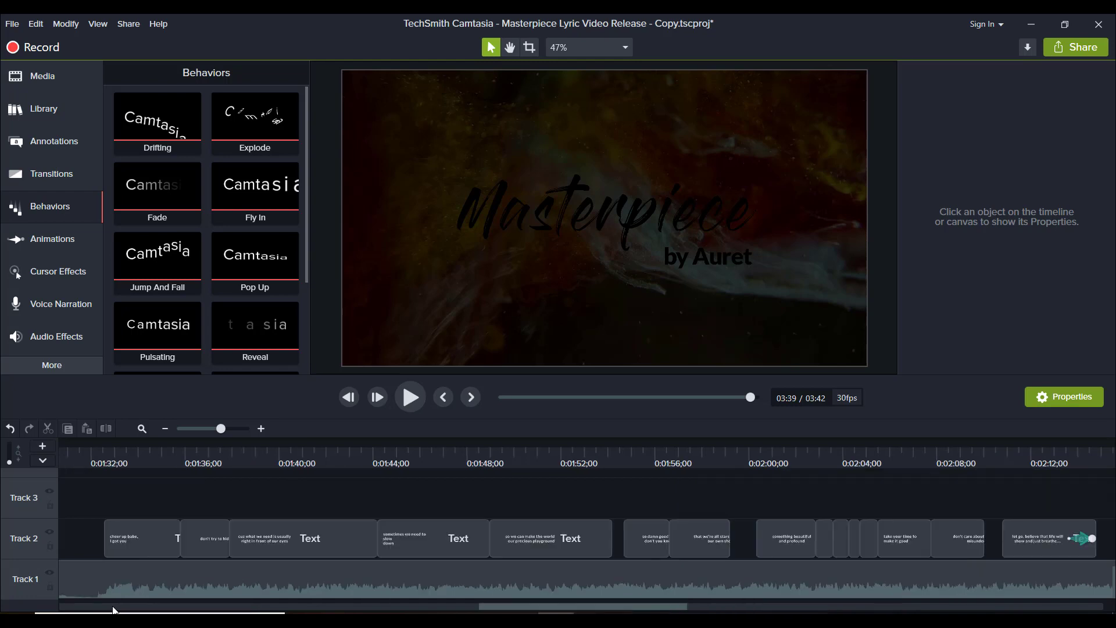
pyautogui.click(175, 584)
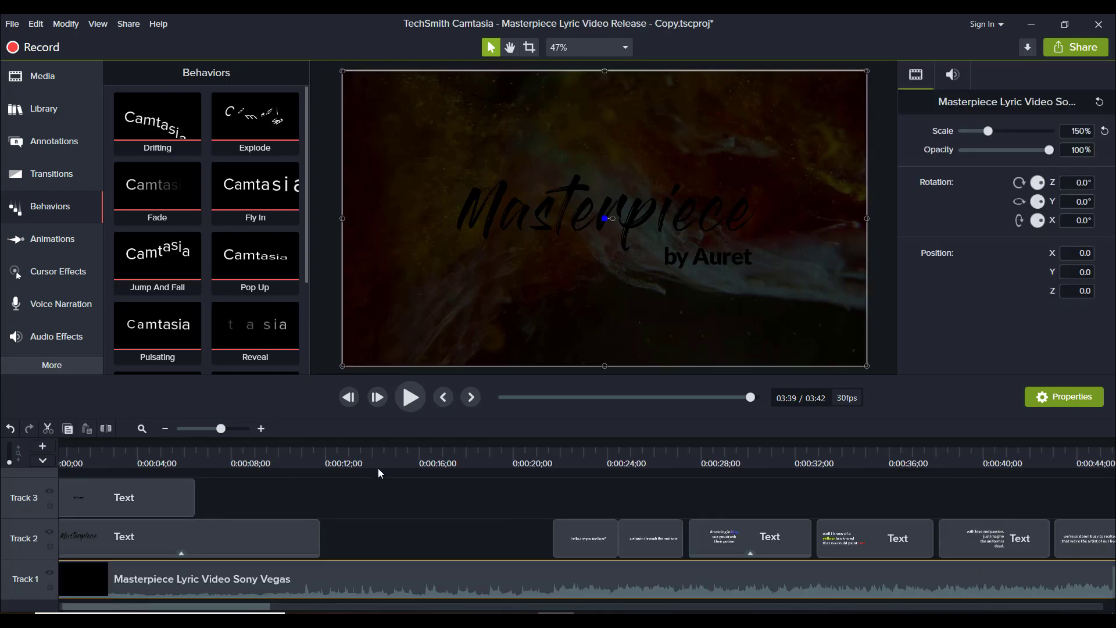
pyautogui.click(381, 457)
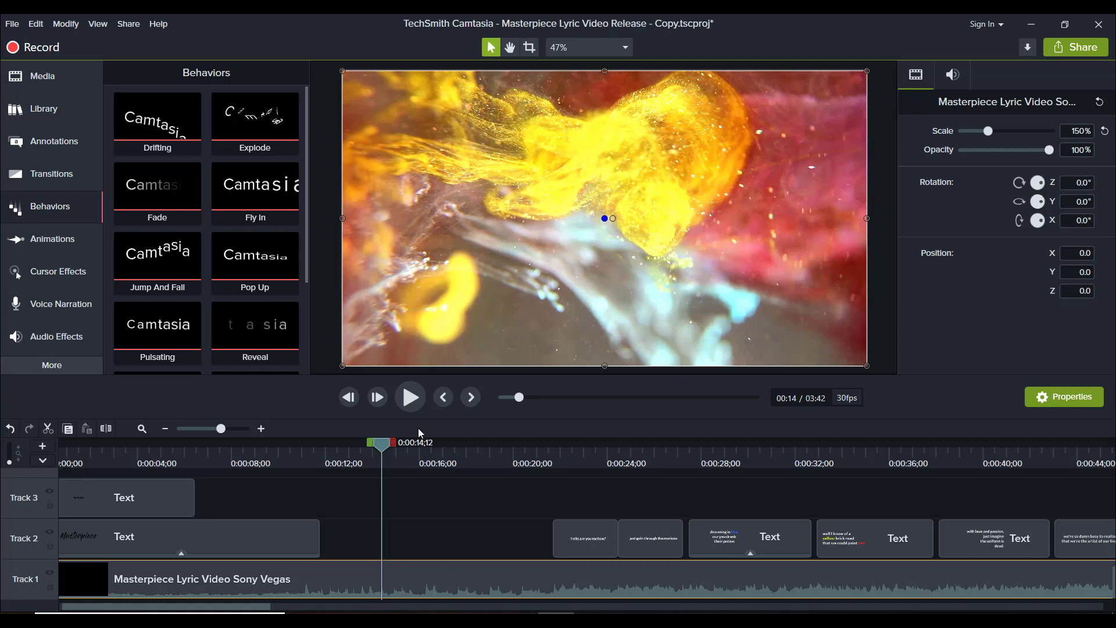
pyautogui.click(595, 457)
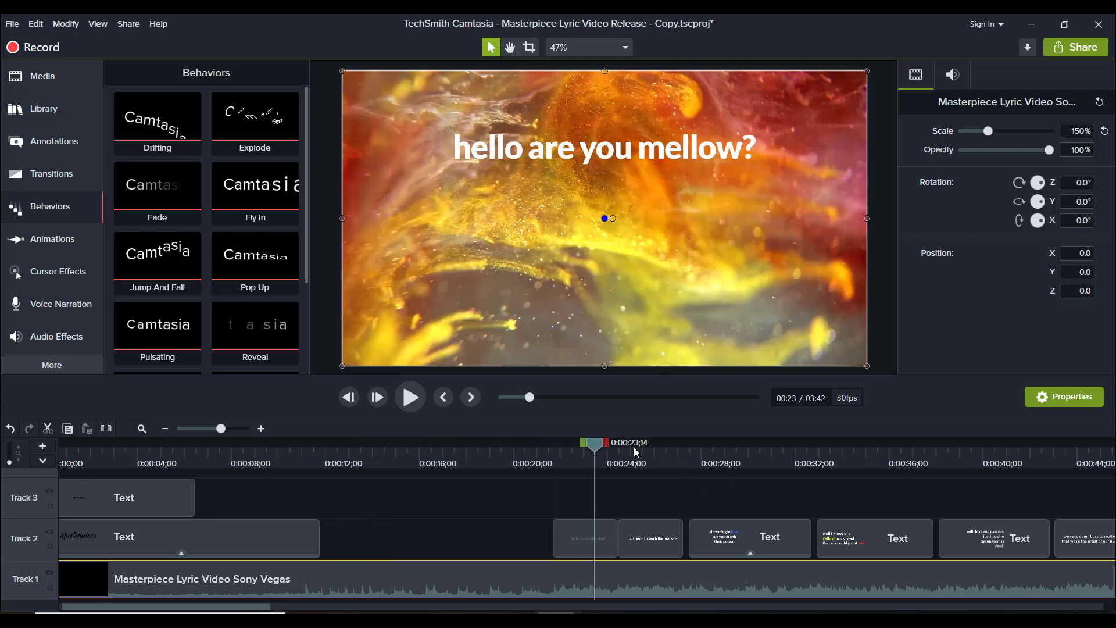
pyautogui.click(663, 456)
# Zoom the timeline out to the whole project, look over all tracks, and view the opening "Masterpiece" title at about 0:00:07.
pyautogui.click(169, 432)
pyautogui.click(169, 431)
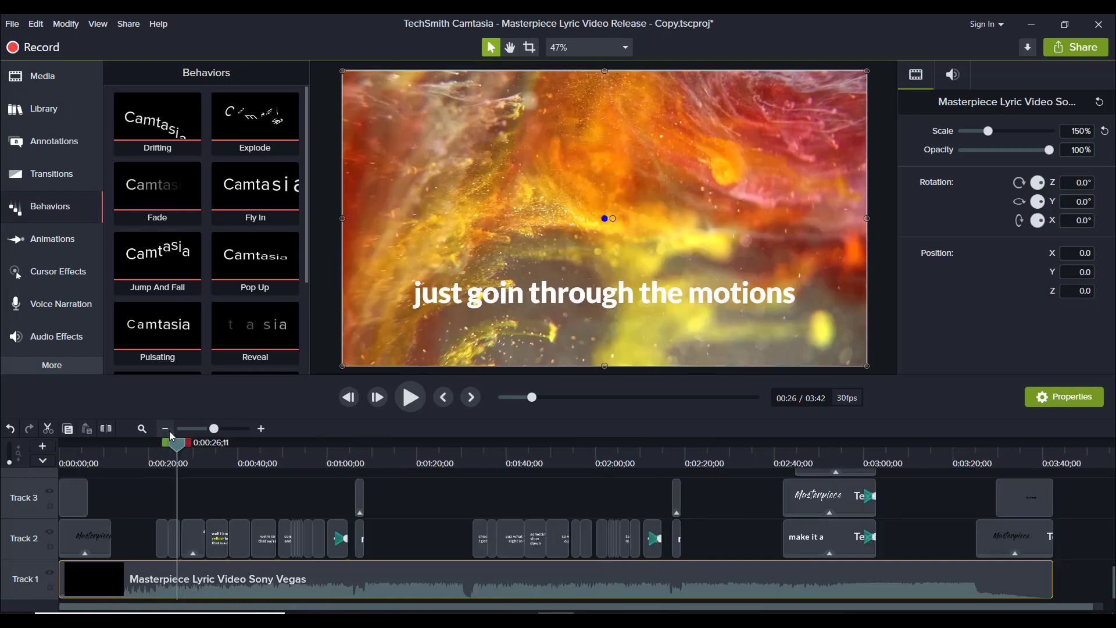
pyautogui.click(168, 432)
pyautogui.scroll(5, 399, 559)
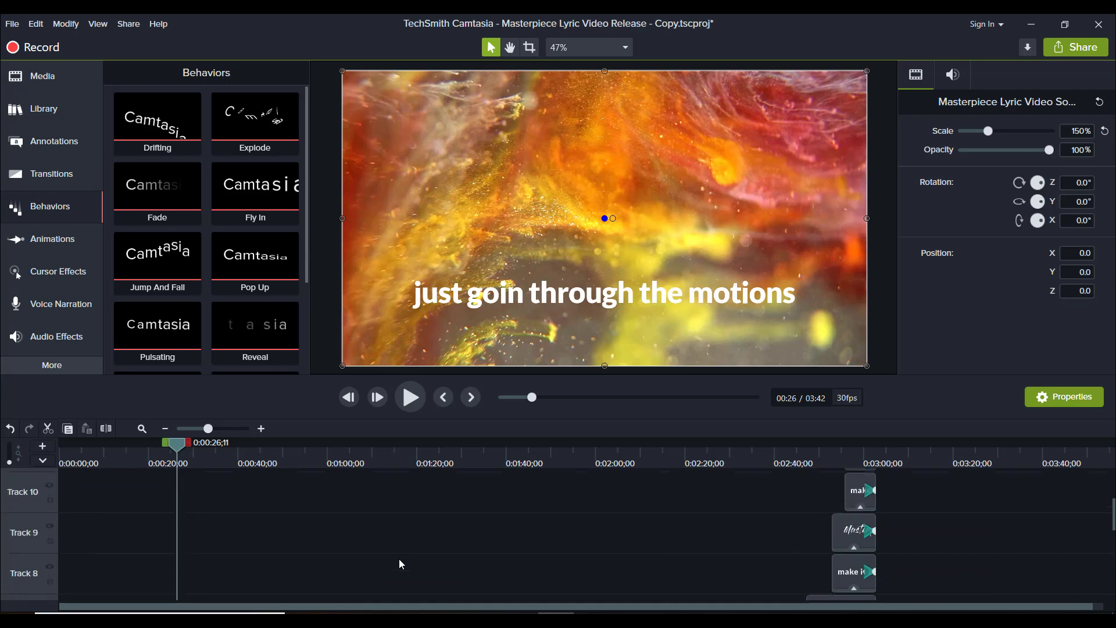
pyautogui.scroll(-5, 399, 559)
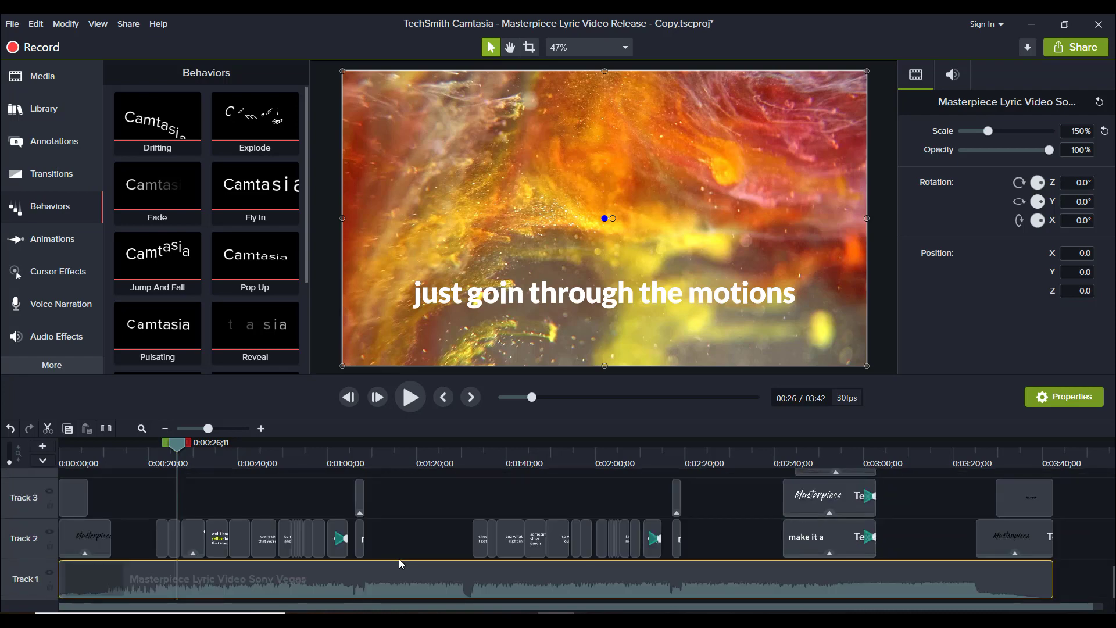
pyautogui.click(384, 518)
pyautogui.click(93, 457)
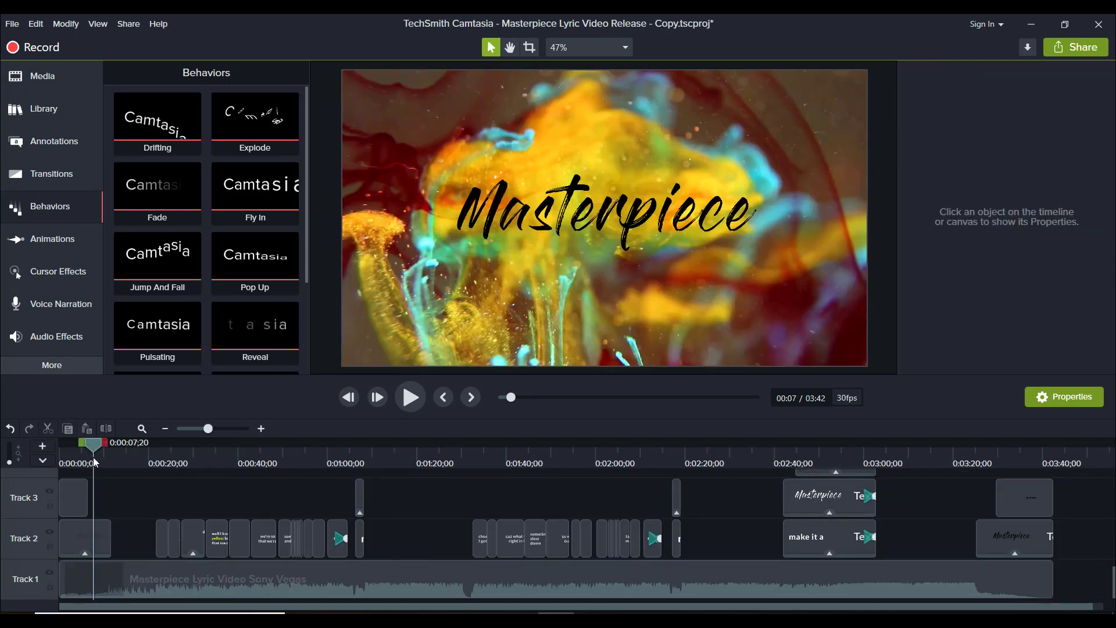